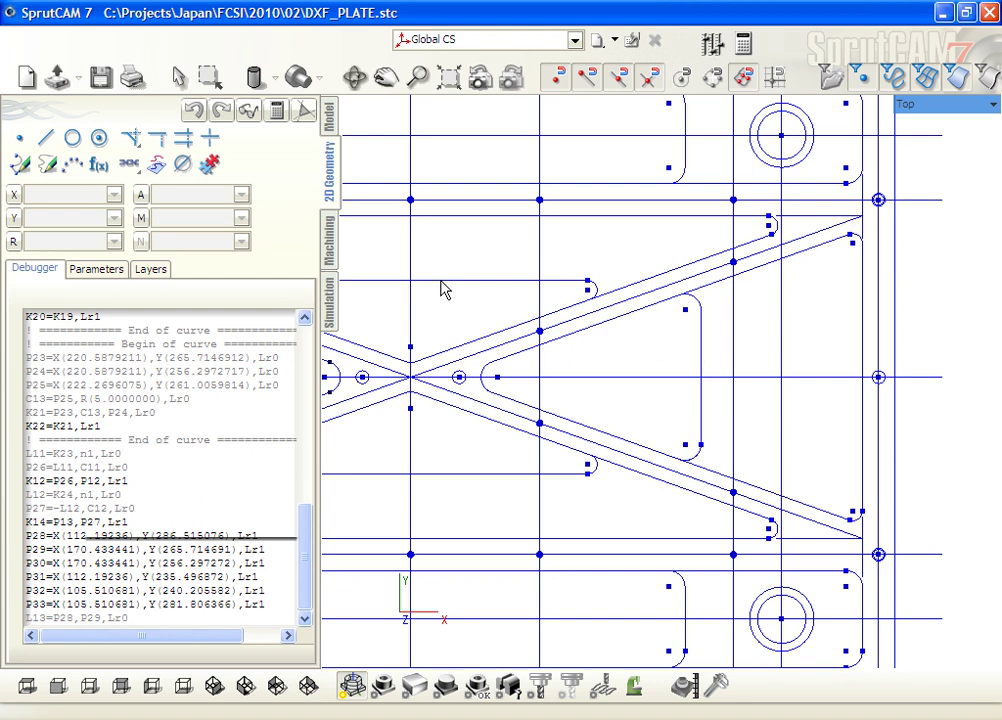
# - Hide DXF_PLATE.dxf, show Joined curves, and bring up the 3-axis milling machine setup
pyautogui.click(329, 115)
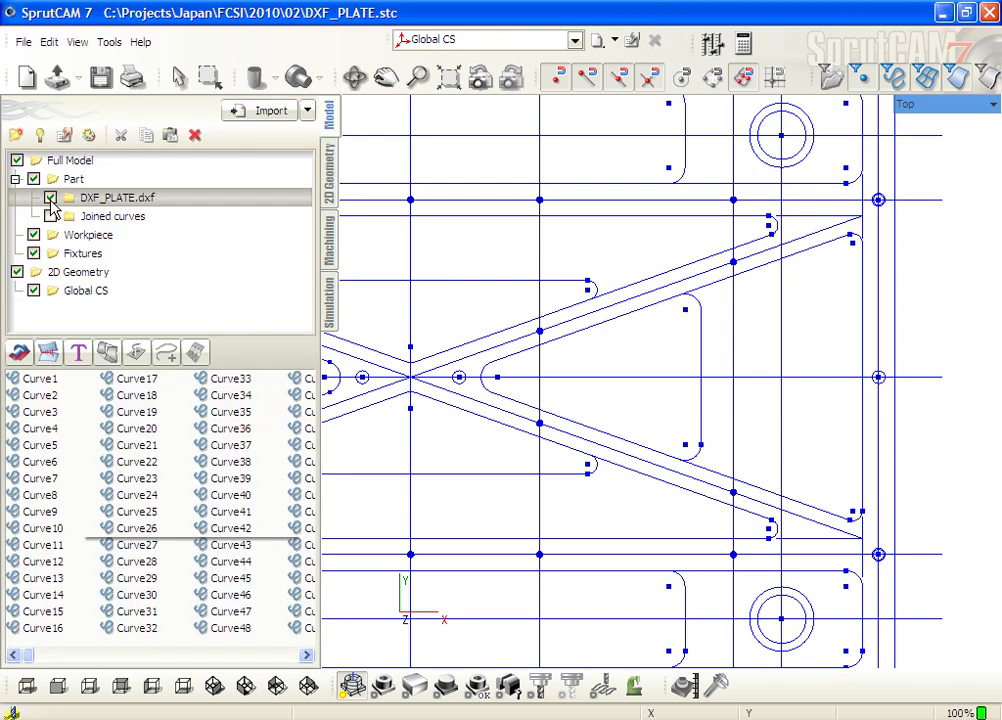
pyautogui.click(50, 198)
pyautogui.click(50, 216)
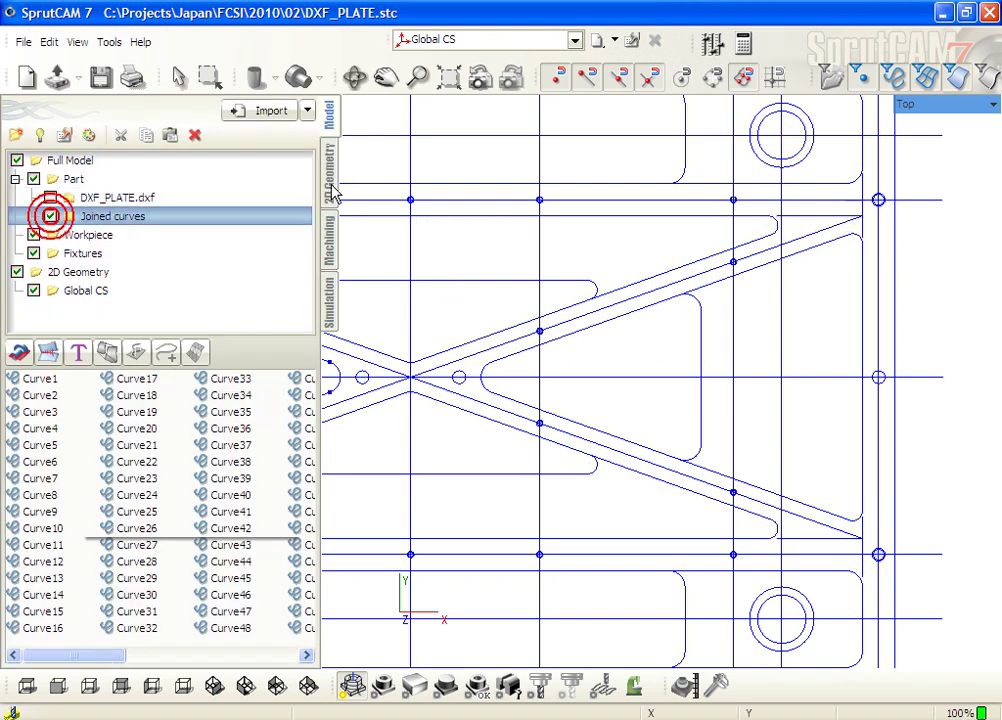
pyautogui.click(329, 237)
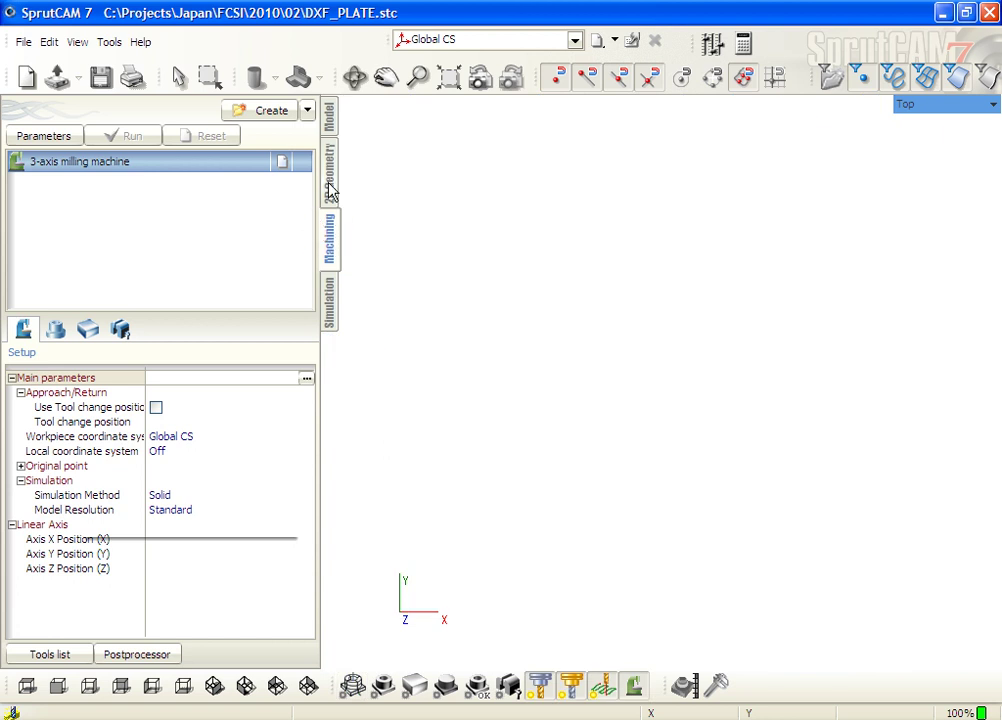
# - Add a 2.5D Pocketing roughing operation and start defining its workpiece by extruding curves
pyautogui.click(308, 110)
pyautogui.moveTo(348, 136)
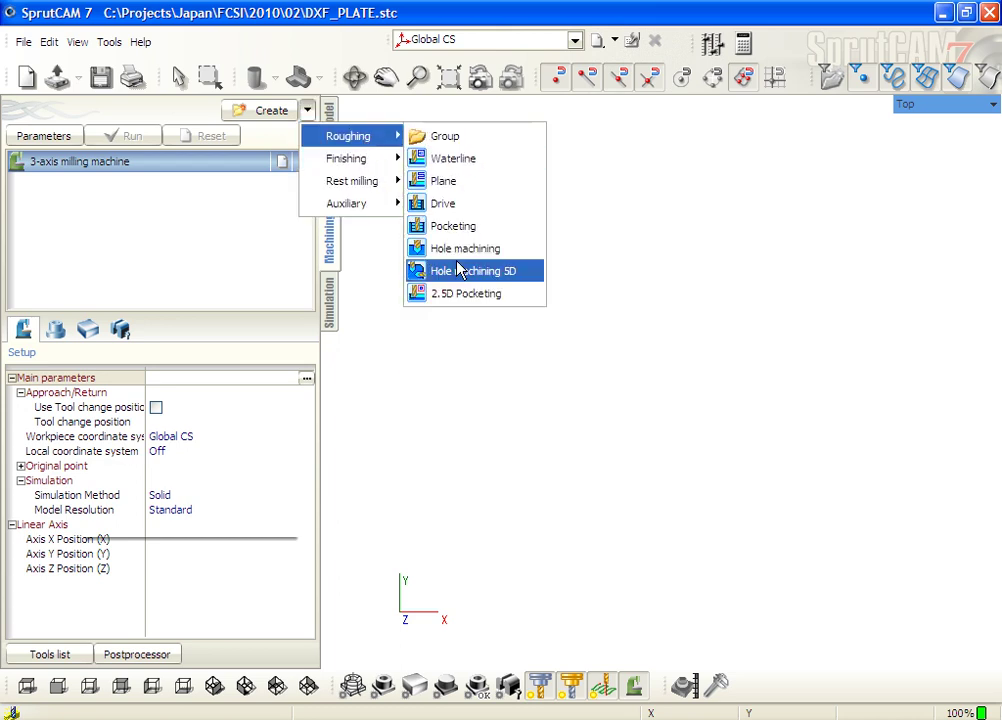
pyautogui.click(465, 298)
pyautogui.click(85, 186)
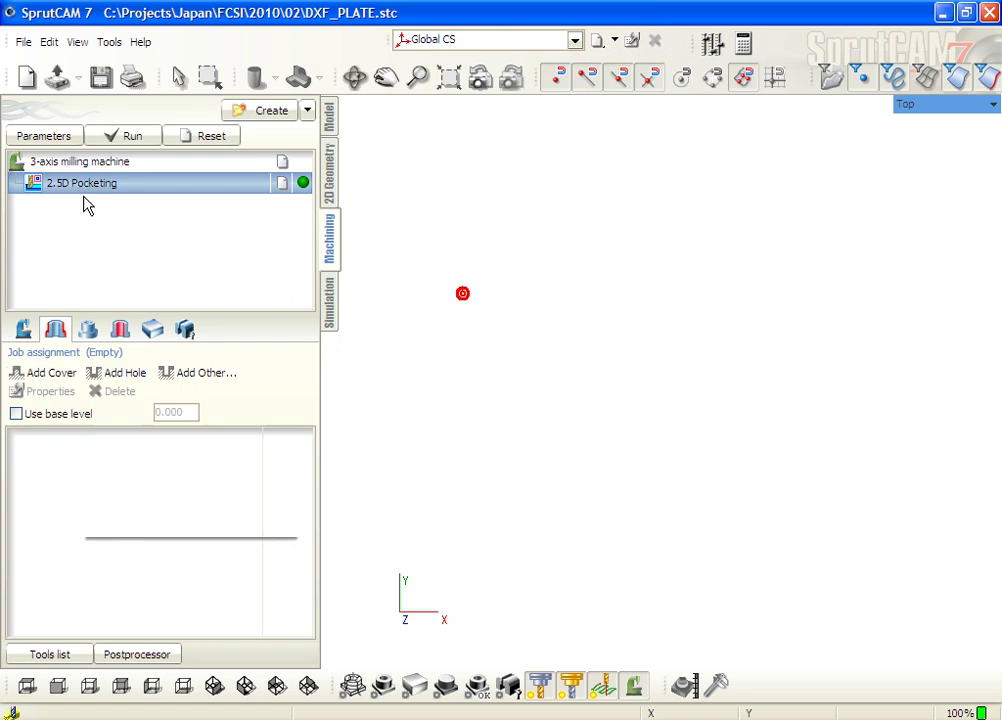
pyautogui.click(153, 333)
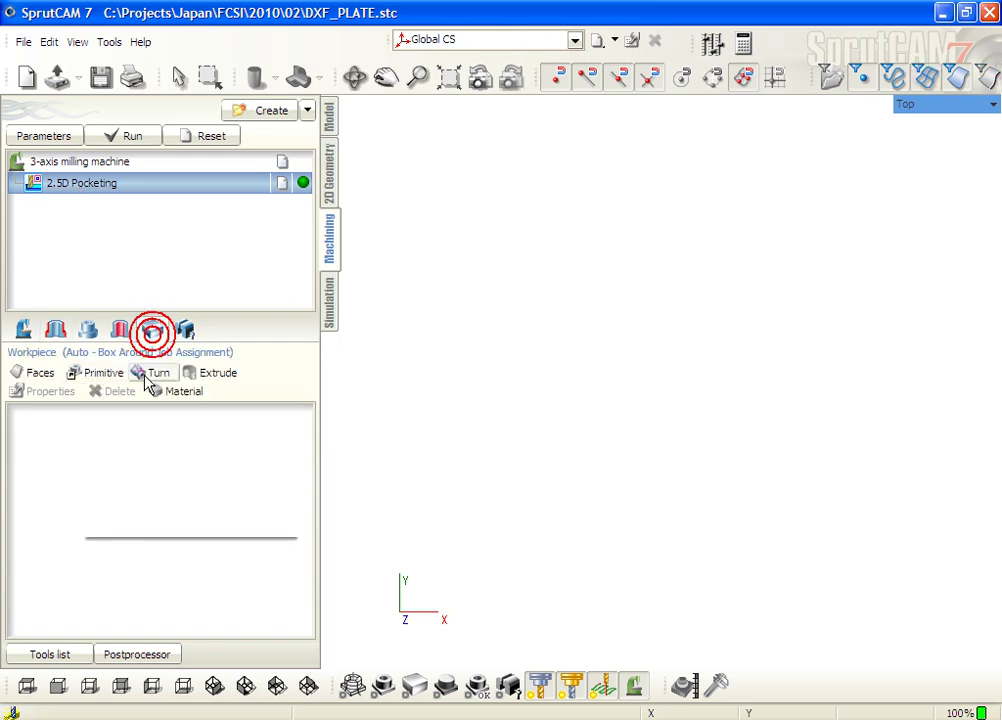
pyautogui.click(207, 374)
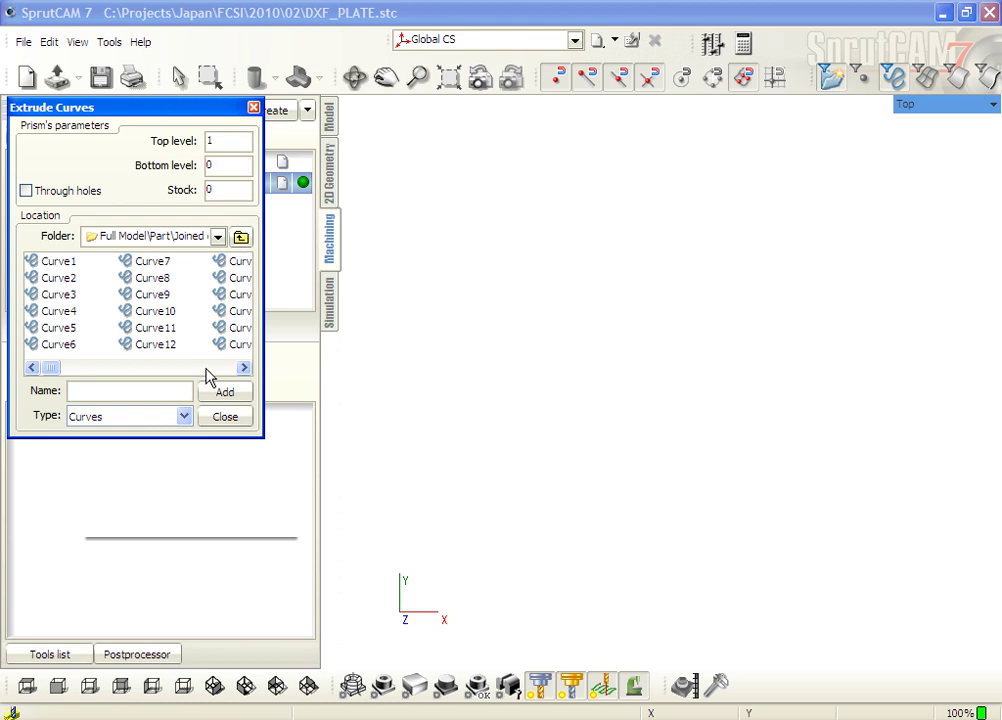
# - Extrude the plate's outer curve Curve24 from top level 0 to bottom level -18 as the workpiece
pyautogui.click(352, 686)
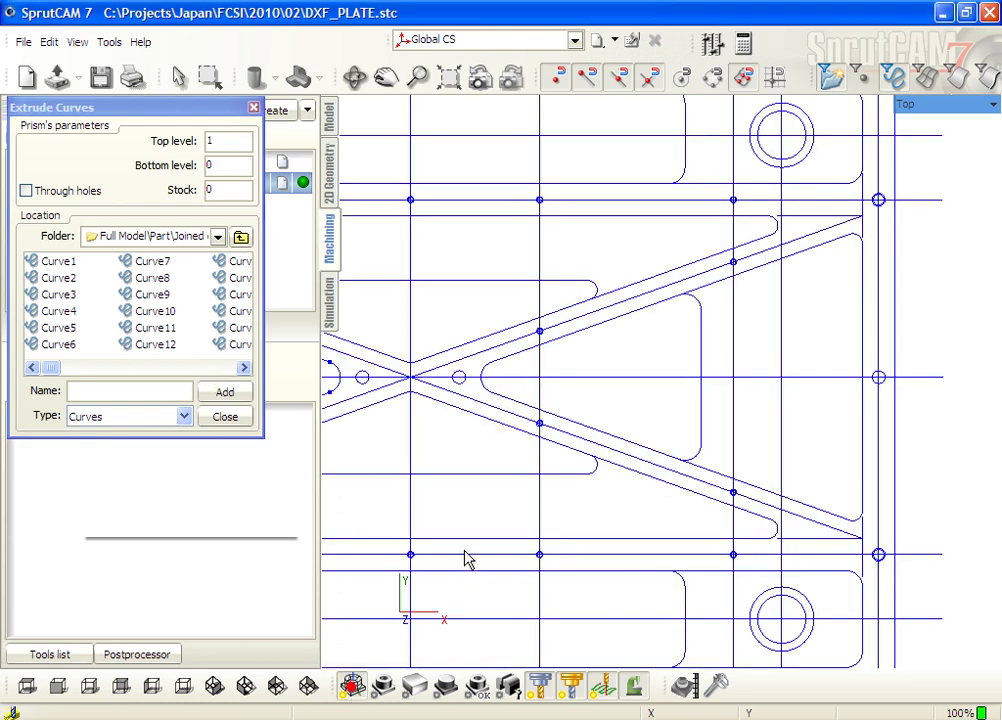
pyautogui.scroll(-2, 465, 558)
pyautogui.scroll(-2, 470, 555)
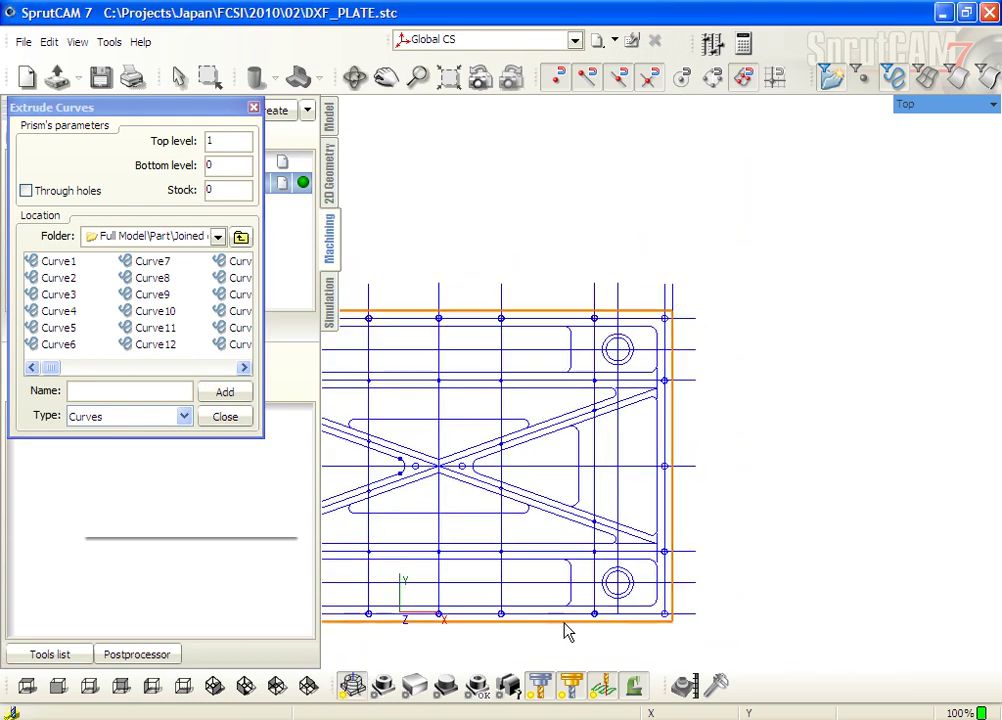
pyautogui.click(566, 628)
pyautogui.doubleClick(212, 140)
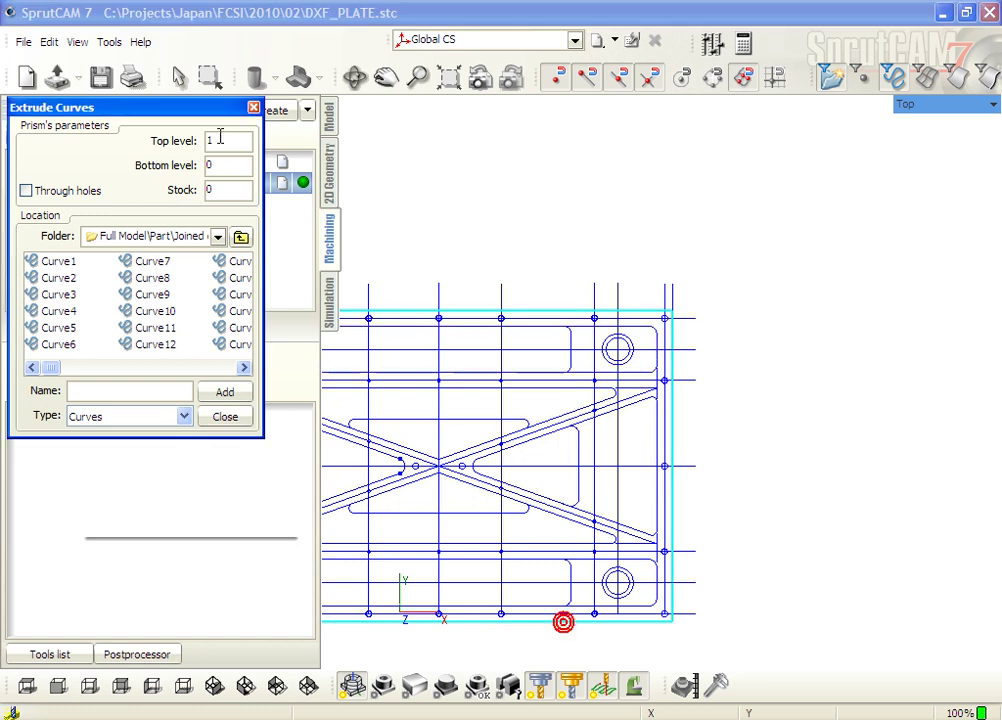
pyautogui.write('0')
pyautogui.doubleClick(228, 165)
pyautogui.write('-18')
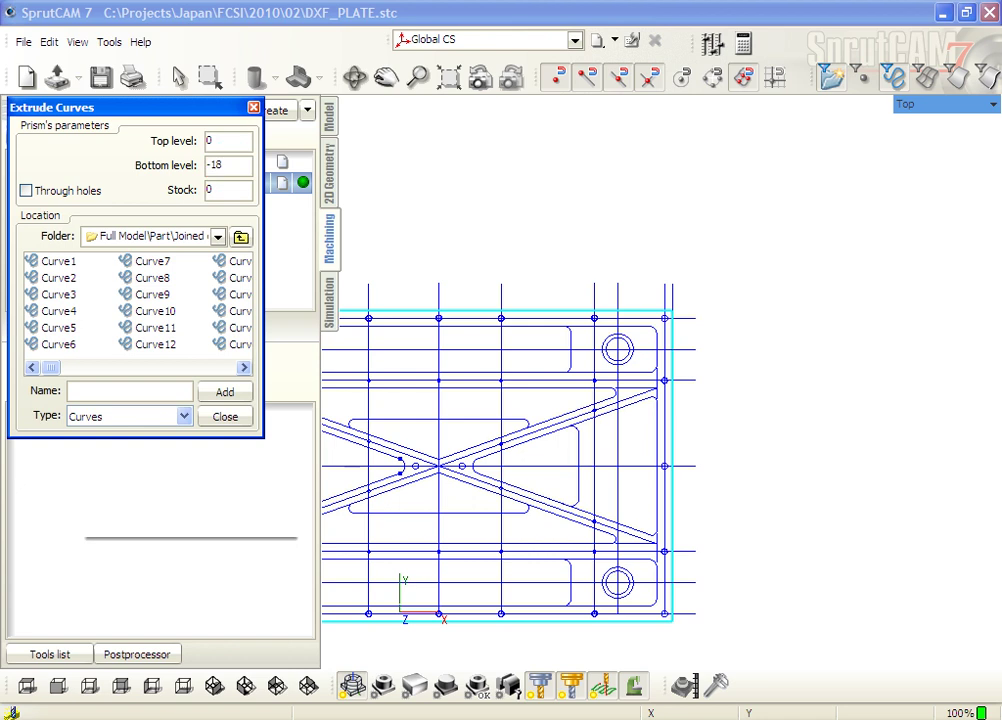
pyautogui.click(218, 395)
pyautogui.click(224, 416)
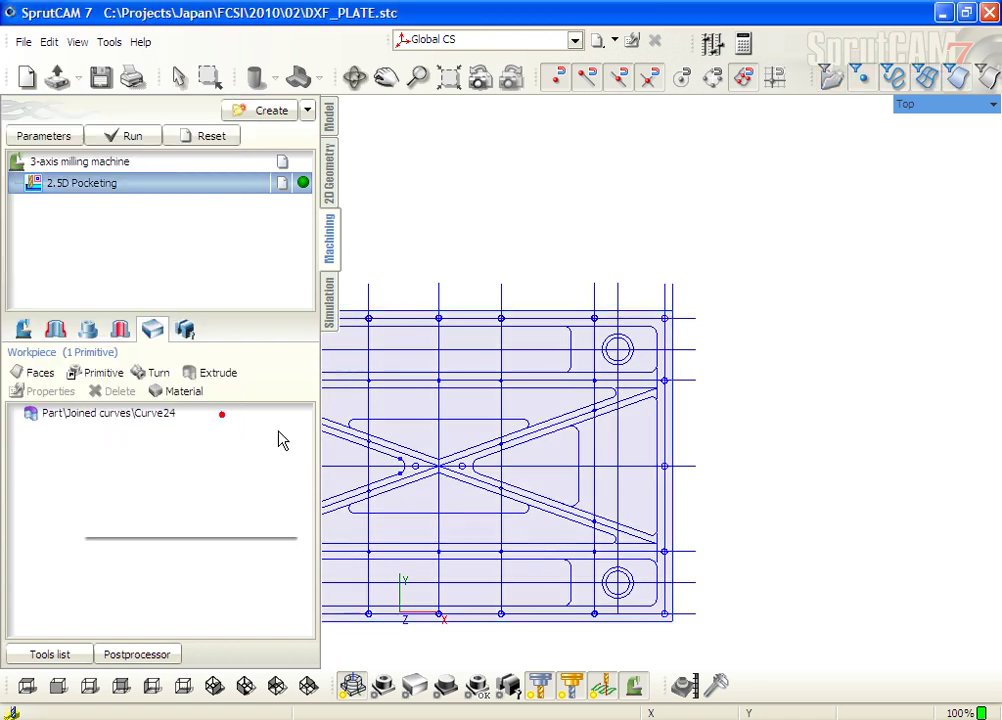
# - Show the plate in B Isom view without curves and open the pocketing Parameters
pyautogui.click(277, 688)
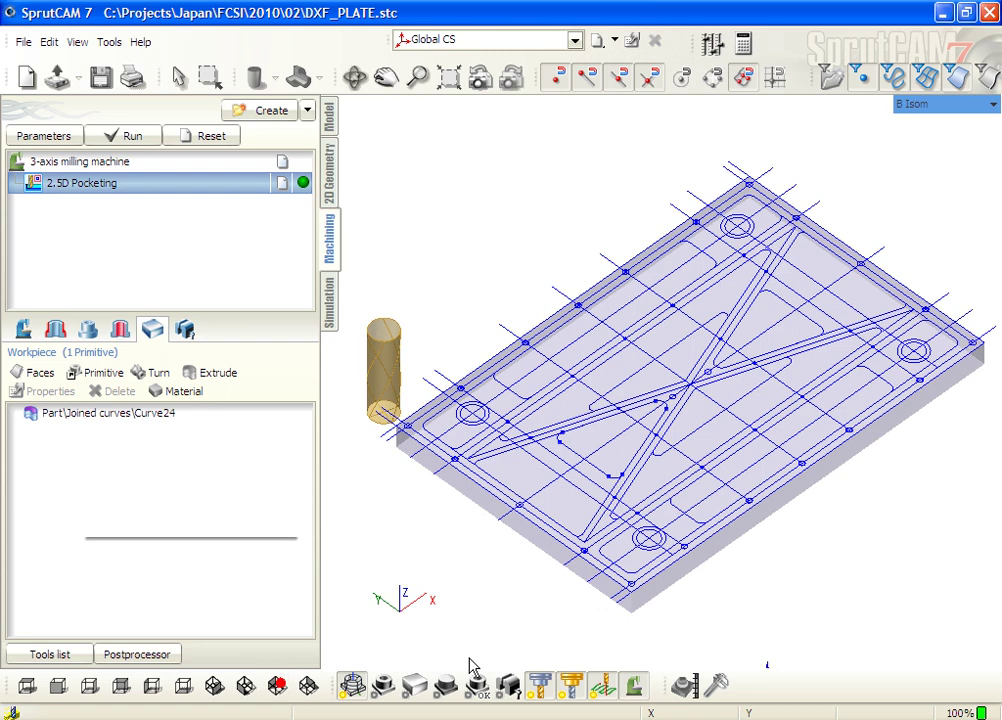
pyautogui.click(363, 682)
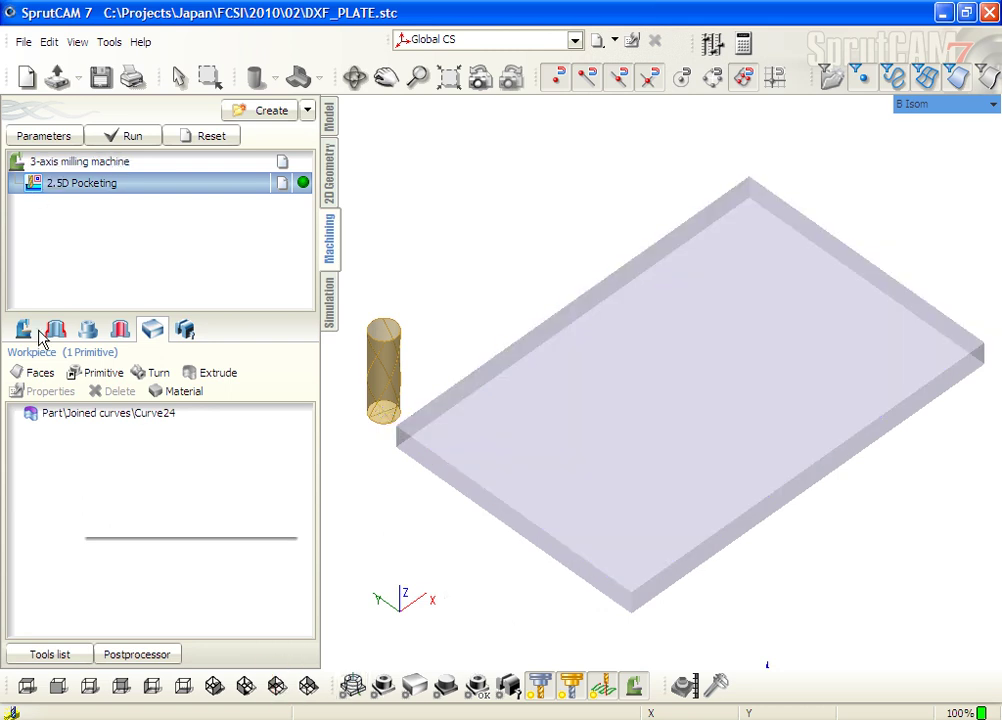
pyautogui.click(38, 137)
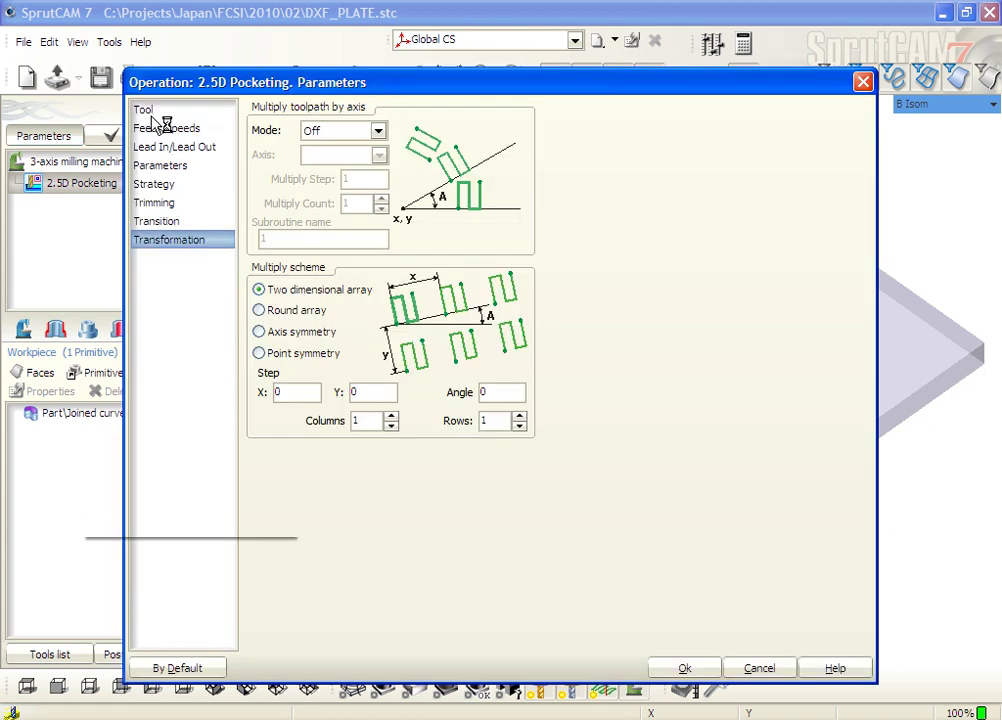
# - Change the pocketing end mill diameter from 20 to 10 mm
pyautogui.click(145, 110)
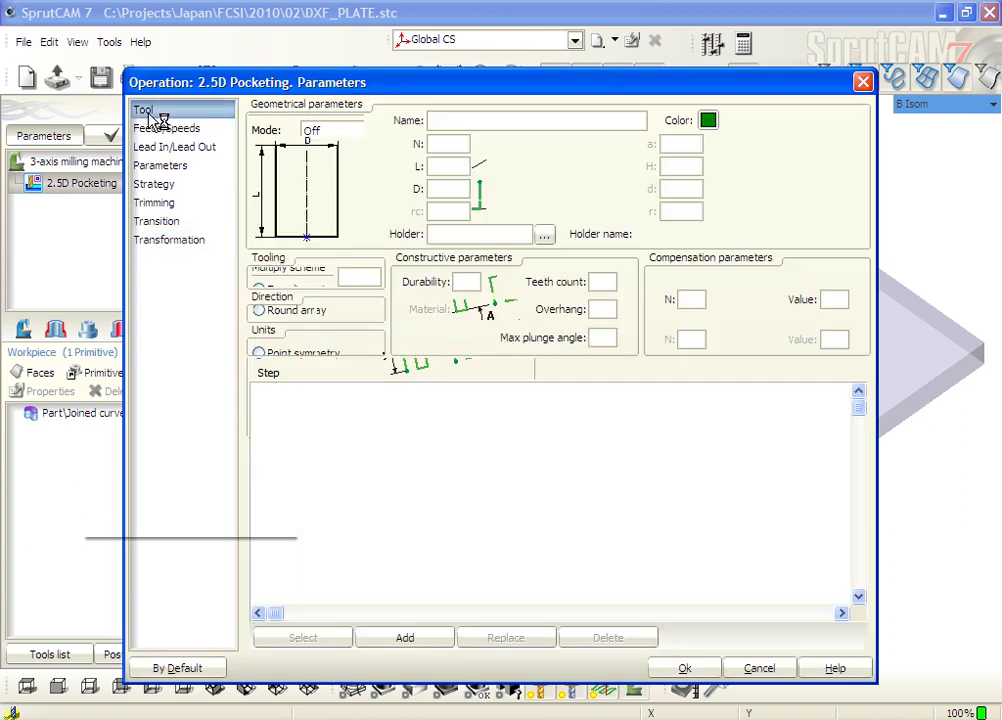
pyautogui.click(439, 196)
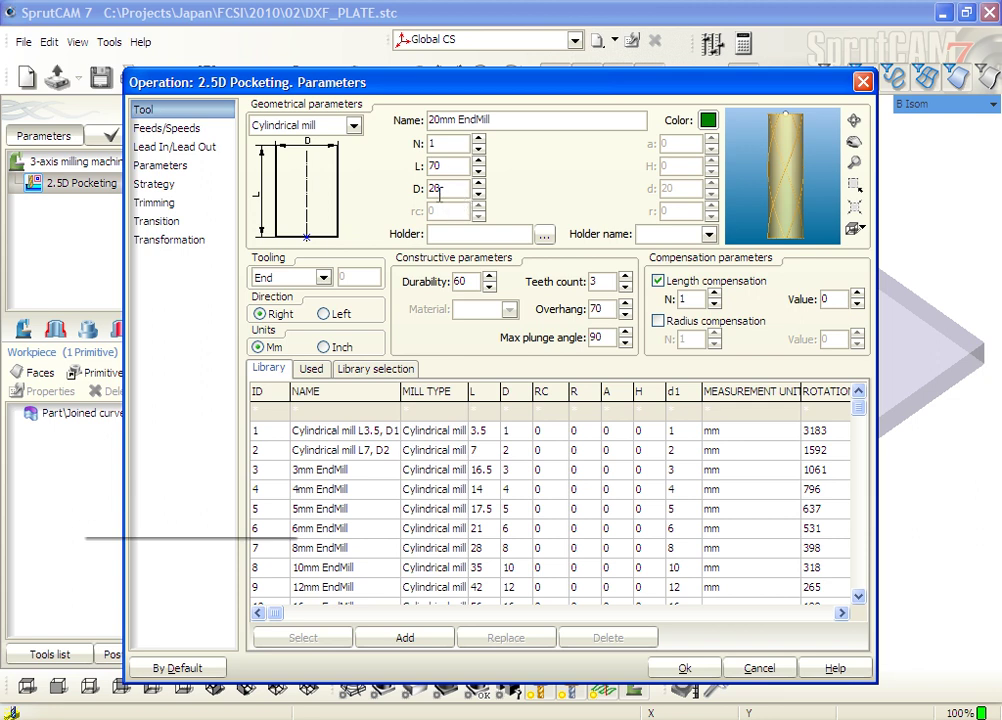
pyautogui.write('10')
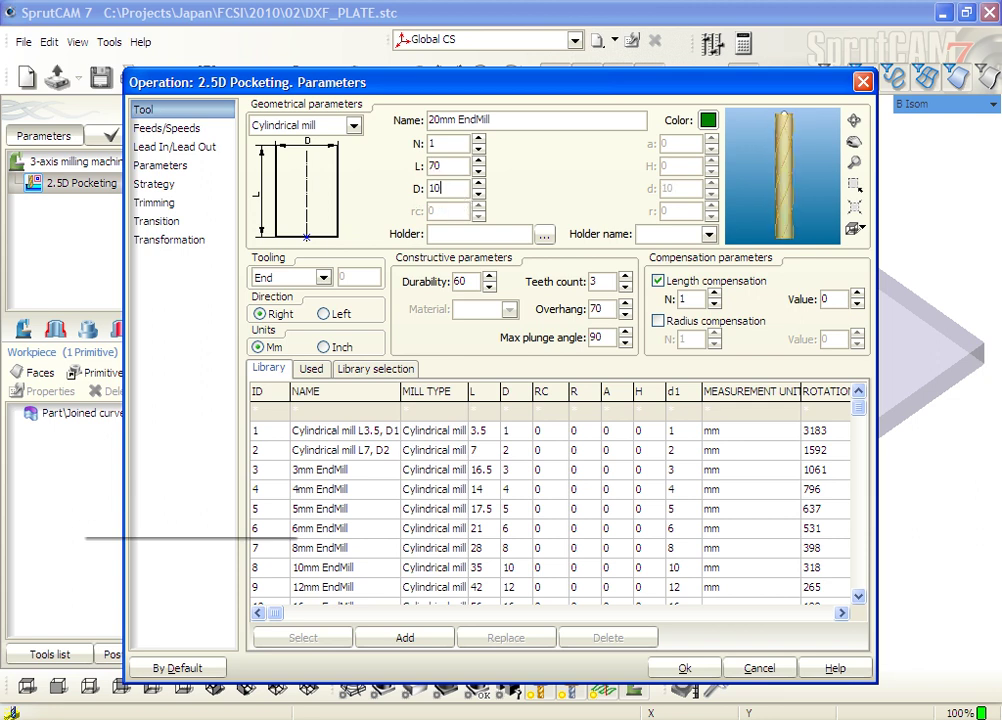
pyautogui.click(147, 168)
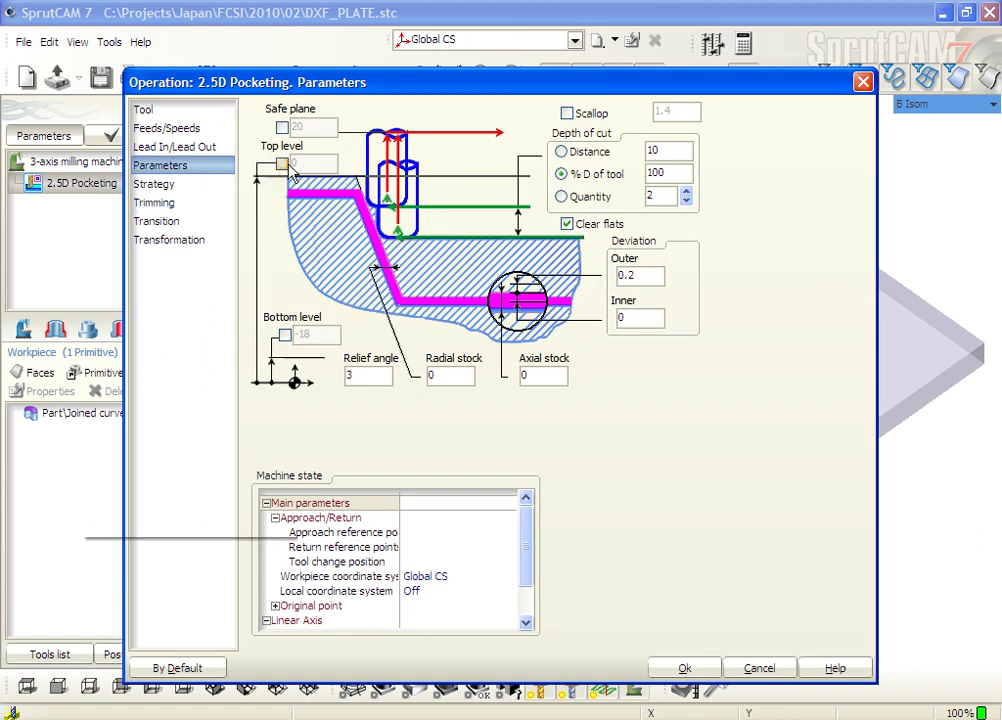
# - Set top level -1, bottom level -18, relief angle 0 and safe plane 5
pyautogui.click(310, 166)
pyautogui.click(283, 337)
pyautogui.click(358, 374)
pyautogui.write('0')
pyautogui.click(282, 127)
pyautogui.click(320, 128)
pyautogui.write('5')
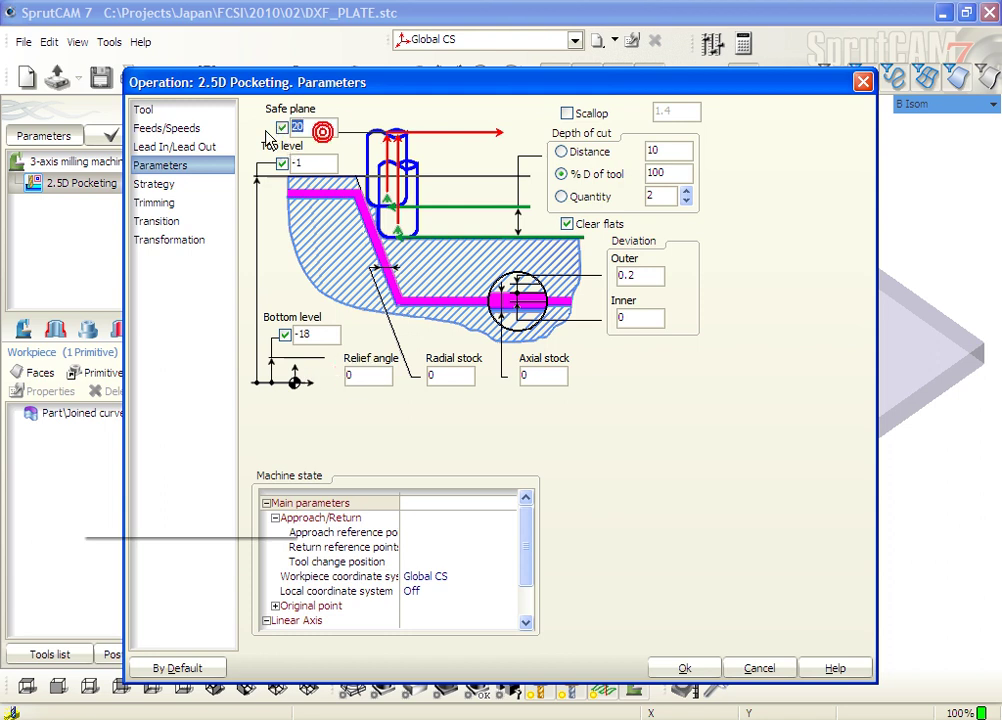
pyautogui.click(152, 186)
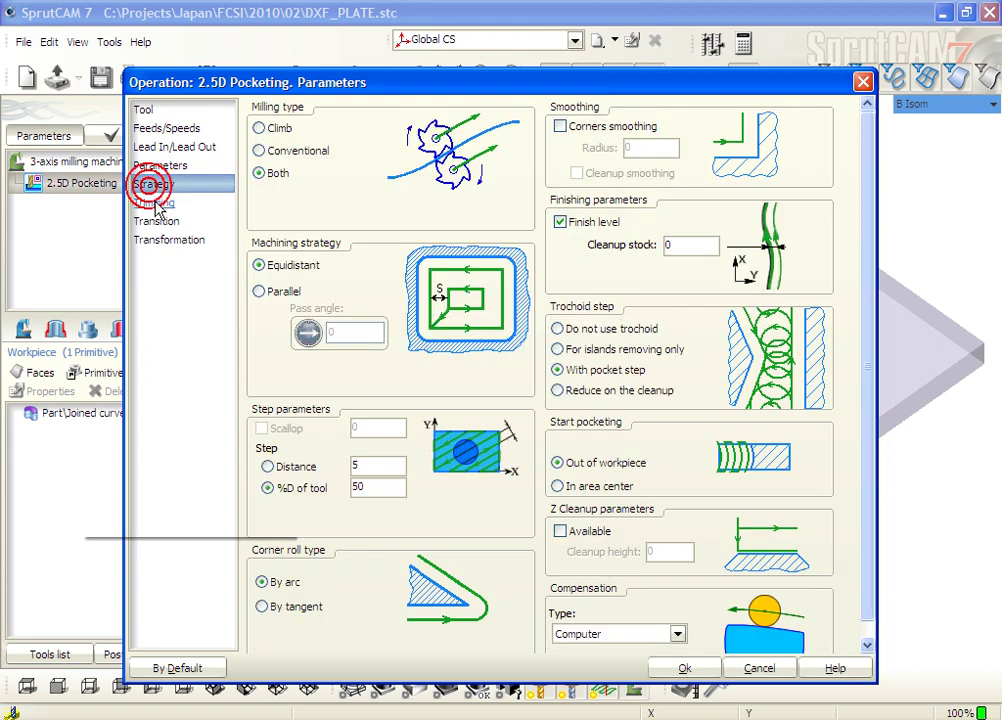
# - Review the Trimming, Transition and Transformation pages, then accept the pocketing parameters
pyautogui.click(155, 203)
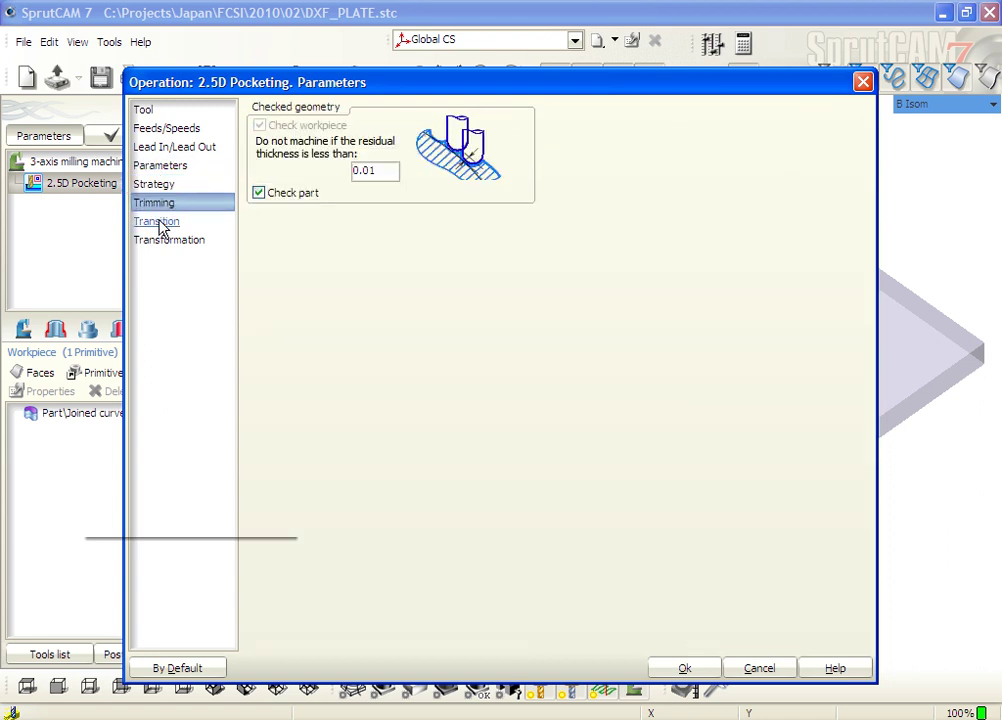
pyautogui.click(155, 221)
pyautogui.click(158, 242)
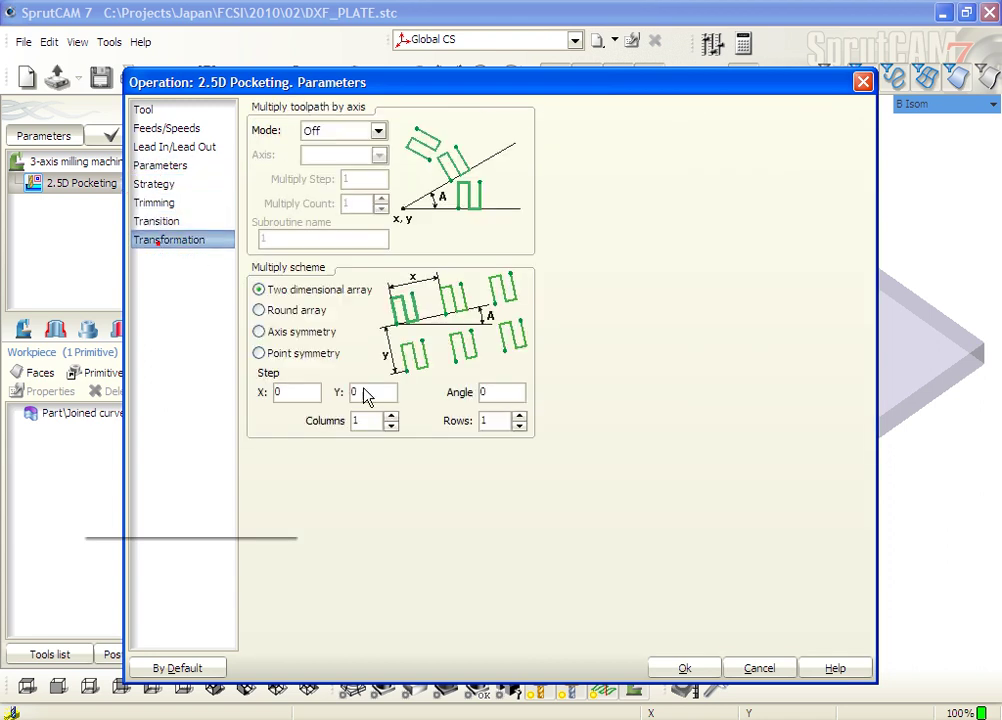
pyautogui.click(663, 665)
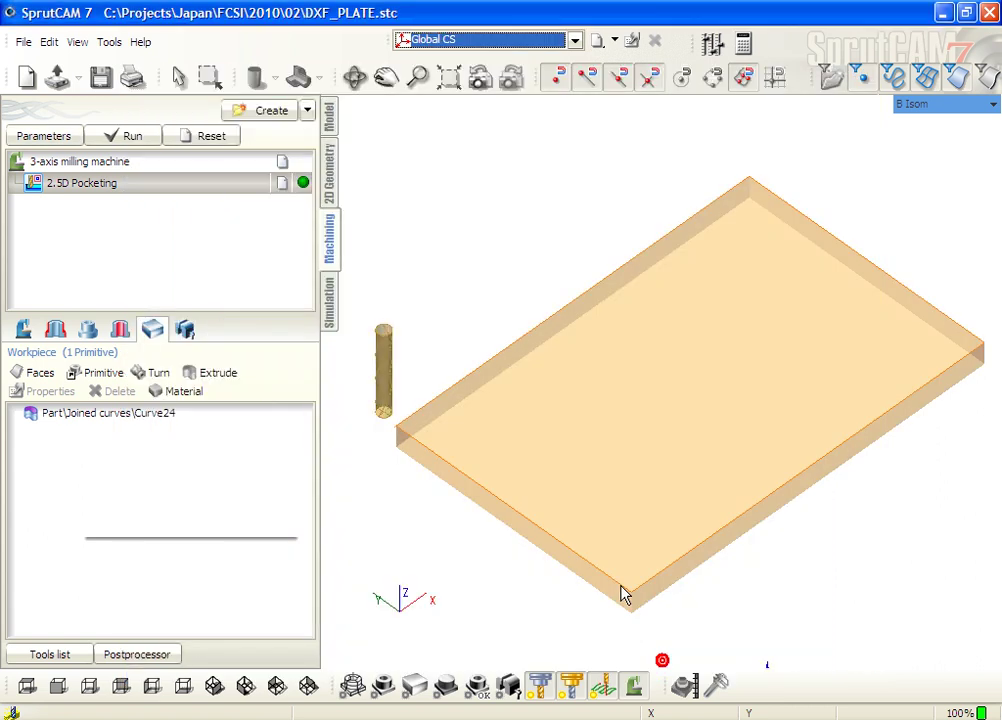
# - Display the plate's 2D geometry and enable a job base level of 0.000
pyautogui.click(53, 333)
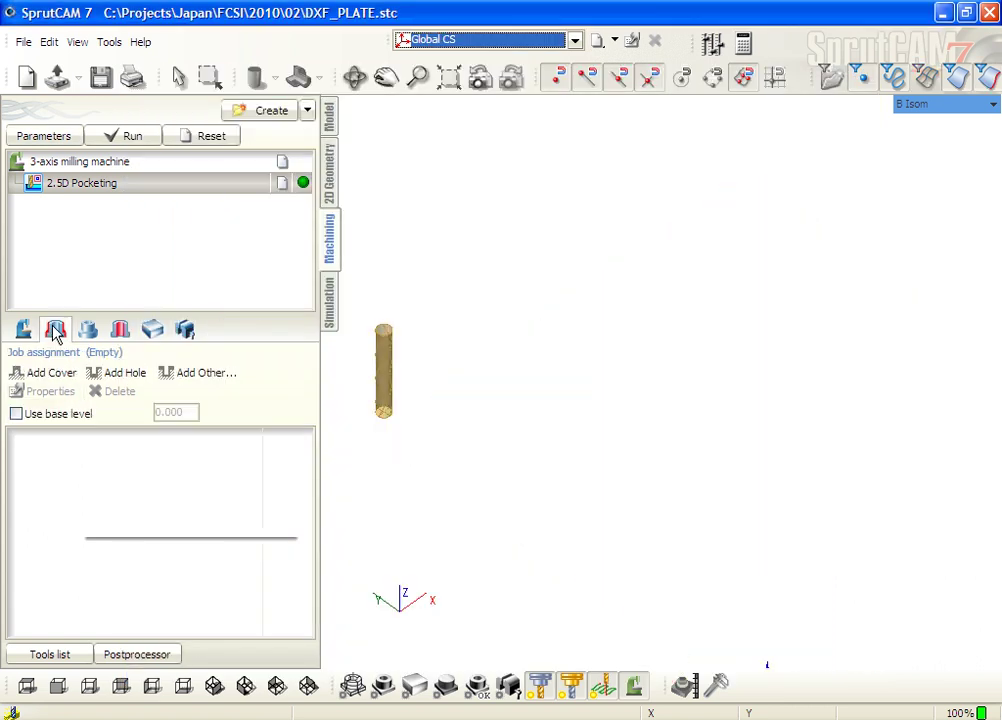
pyautogui.click(350, 688)
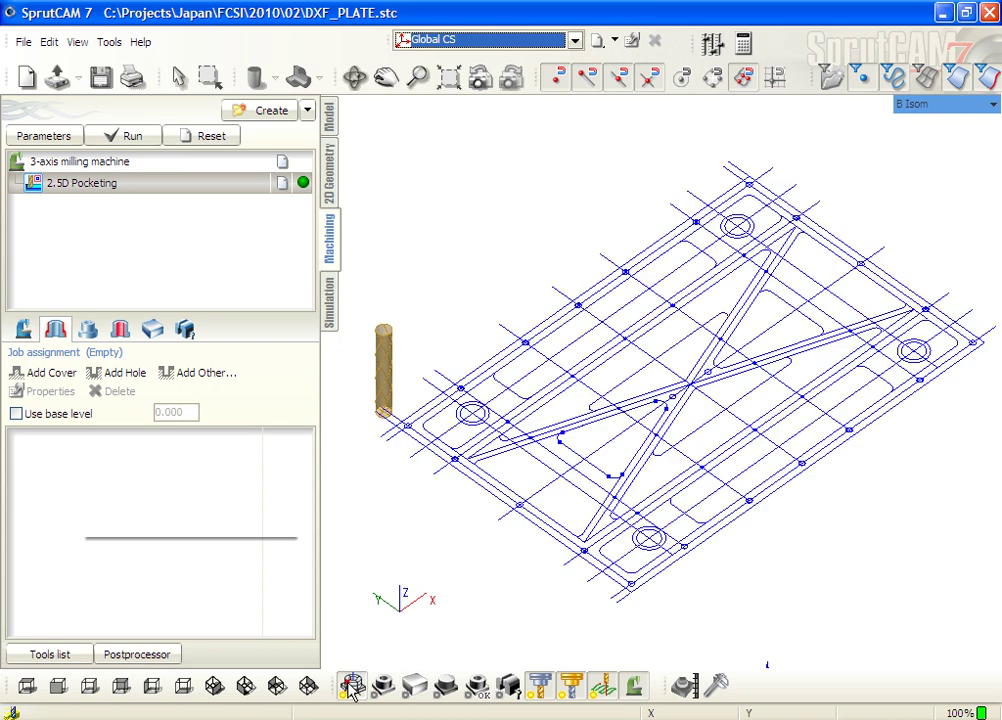
pyautogui.click(29, 416)
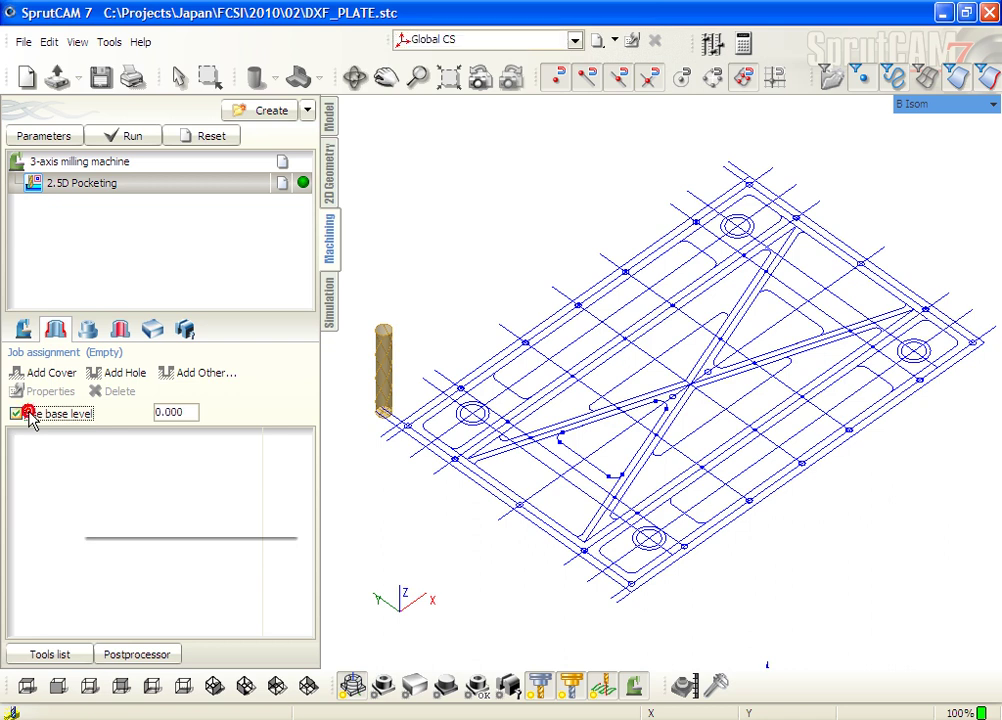
# - Add the triangle contour Curve31 as a cover at Z level -4
pyautogui.click(33, 376)
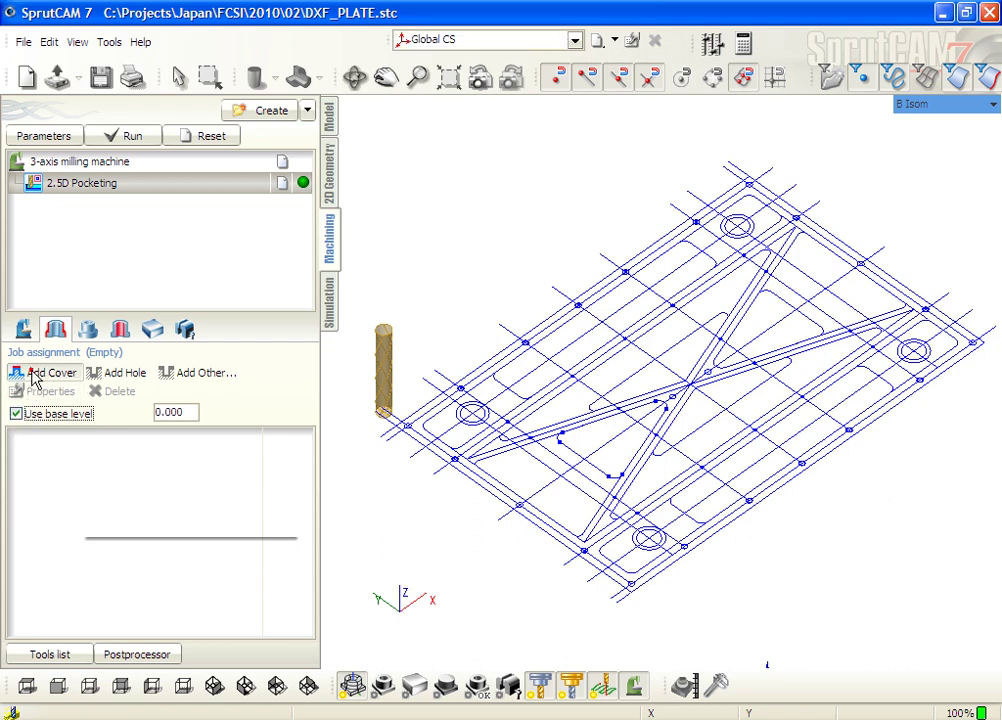
pyautogui.click(590, 428)
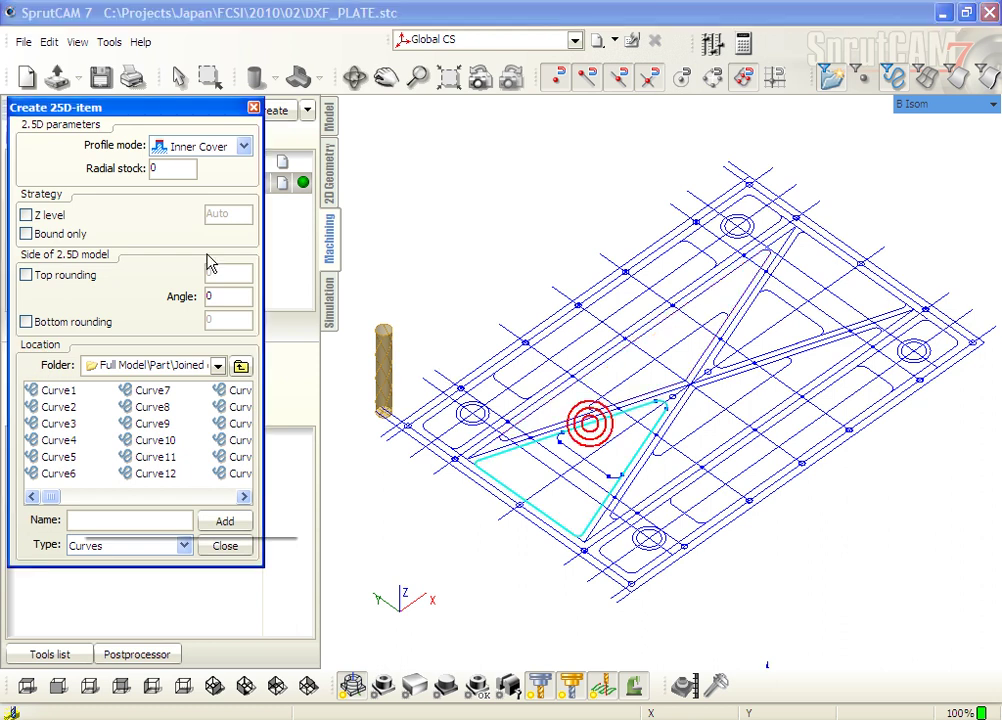
pyautogui.click(60, 214)
pyautogui.click(216, 214)
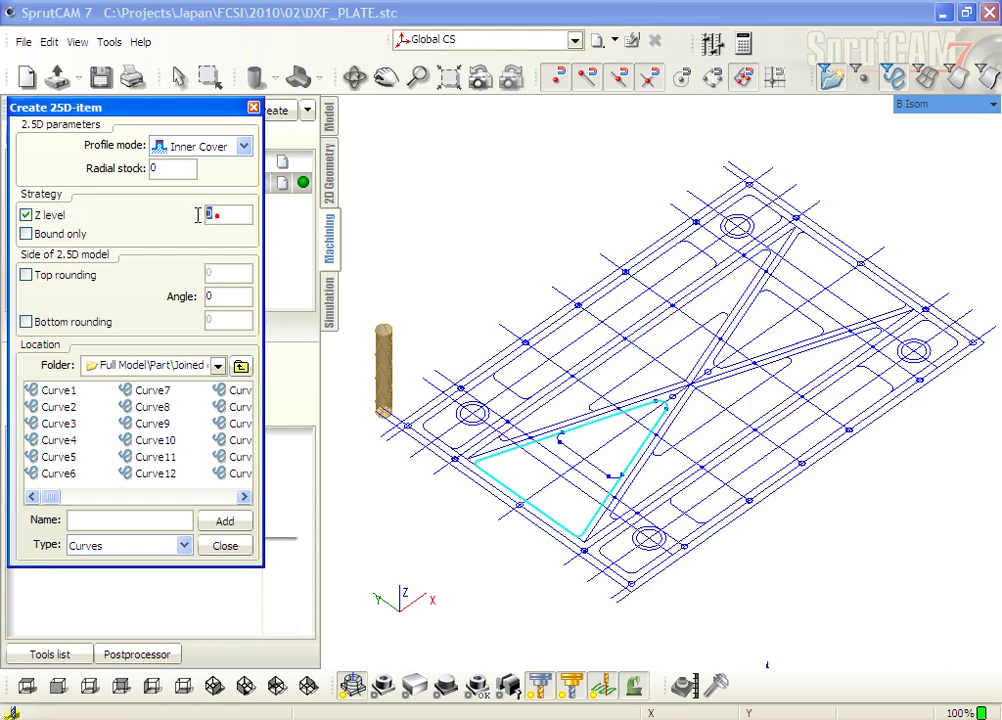
pyautogui.write('-4')
pyautogui.click(226, 523)
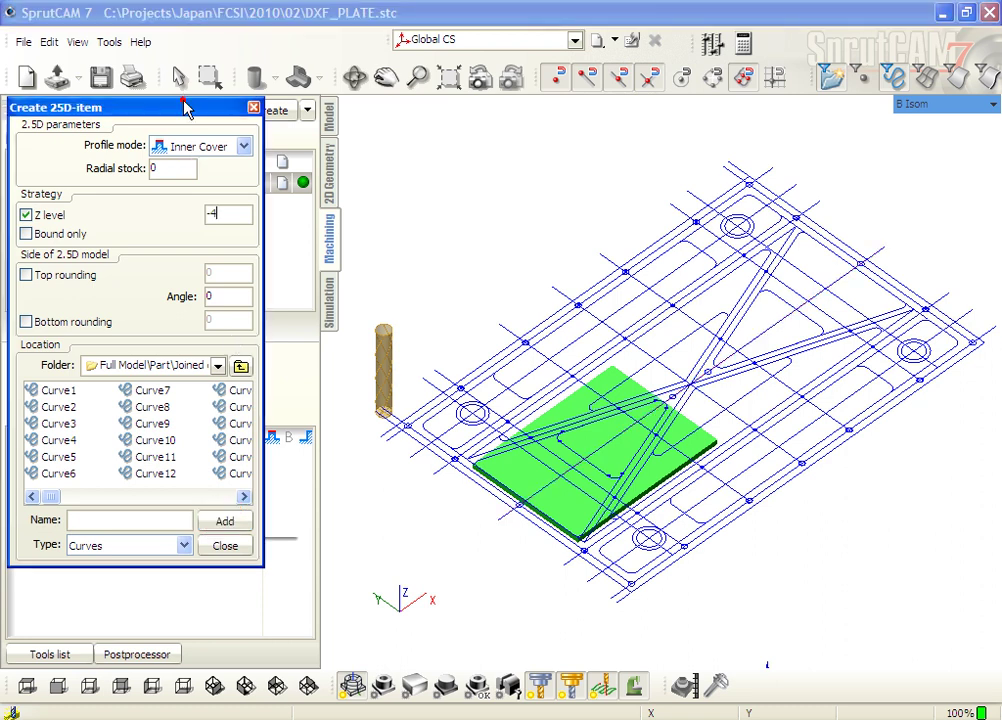
# - Add the k25 contour from 2D Geometry\Global CS as a cover at Z level -8
pyautogui.moveTo(184, 103); pyautogui.dragTo(490, 67)
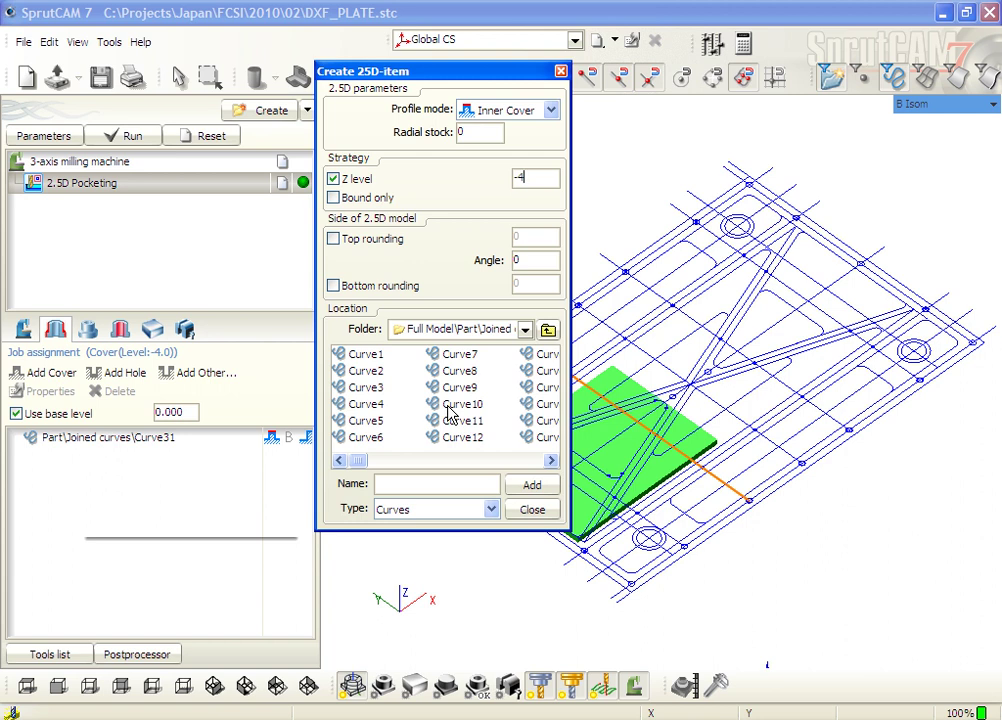
pyautogui.click(443, 329)
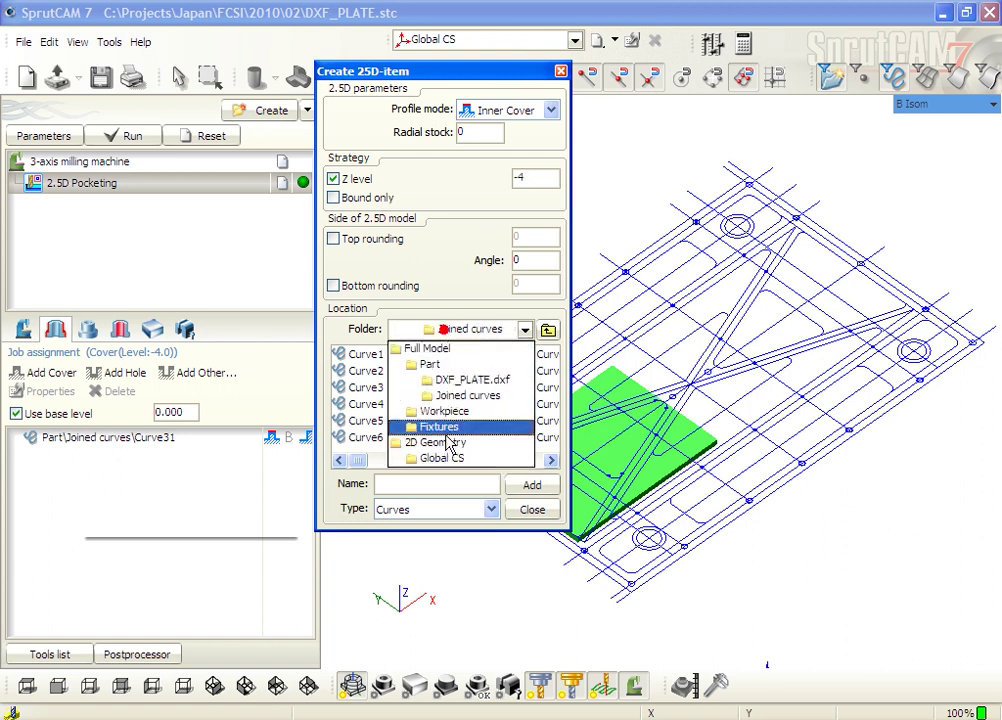
pyautogui.click(440, 459)
pyautogui.click(438, 355)
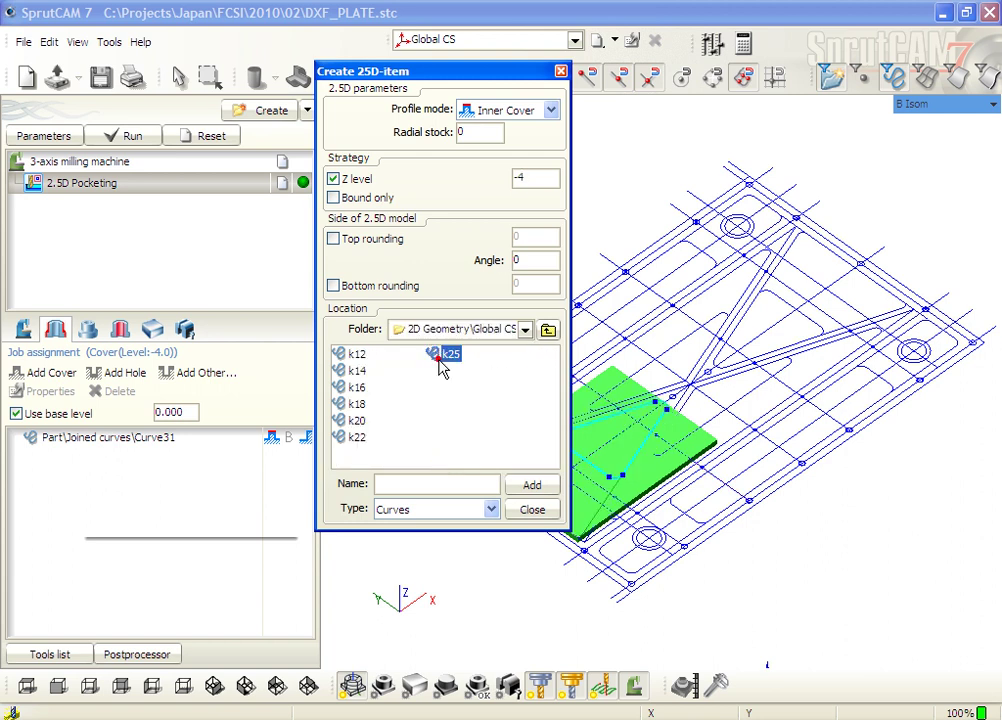
pyautogui.click(520, 177)
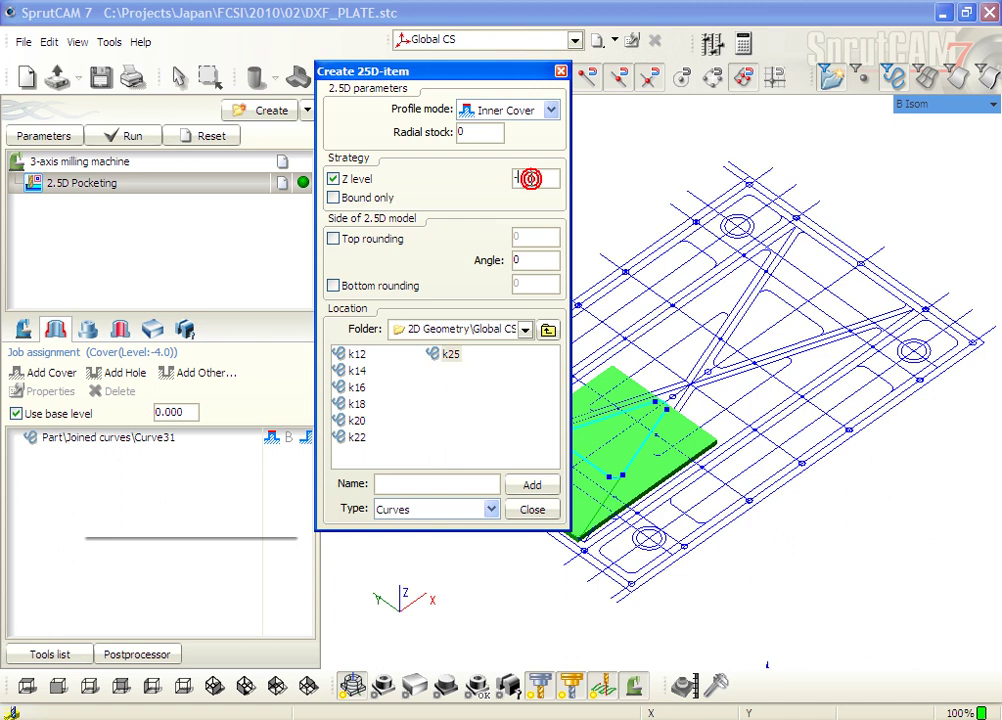
pyautogui.write('8')
pyautogui.click(527, 487)
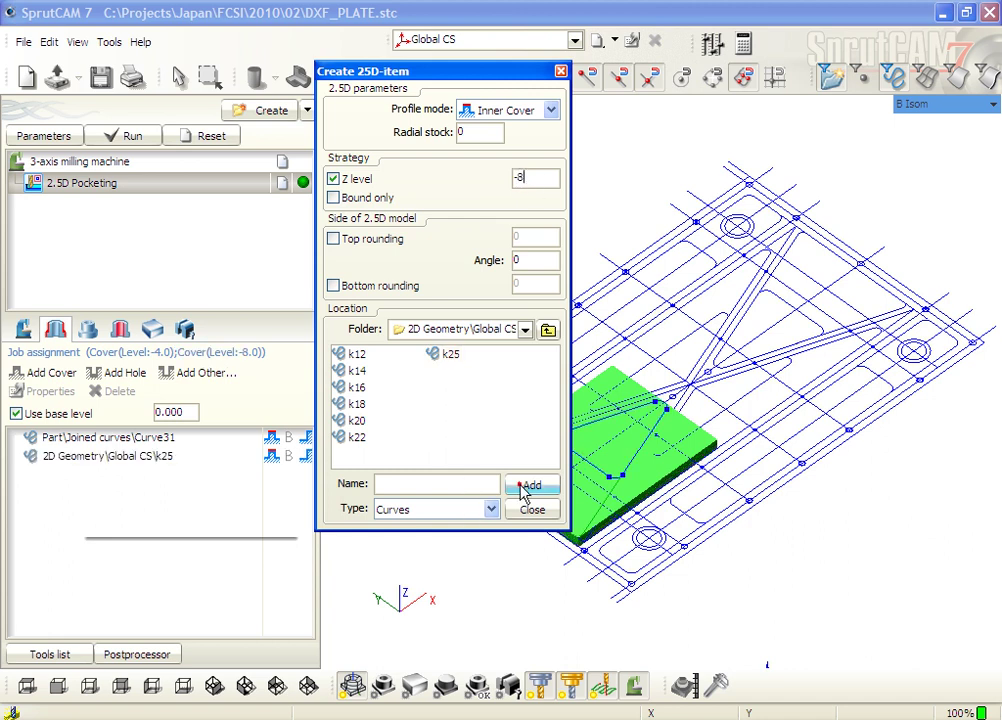
pyautogui.click(533, 510)
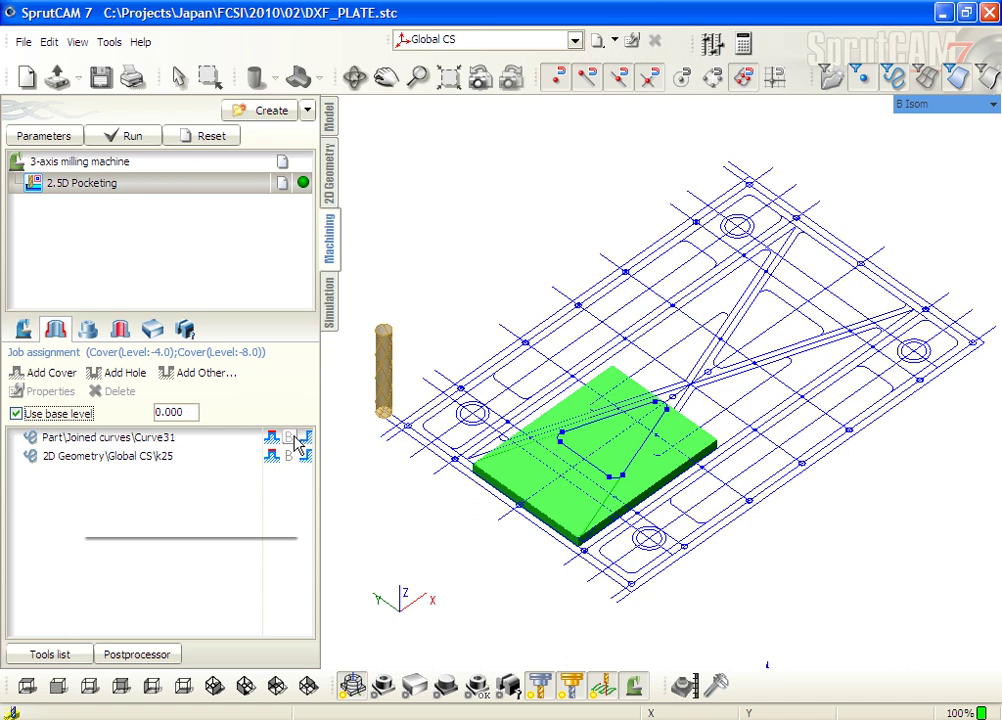
# - Turn Curve31 (-4) and k25 (-8) from covers into holes and inspect the stepped pocket
pyautogui.click(276, 439)
pyautogui.click(273, 438)
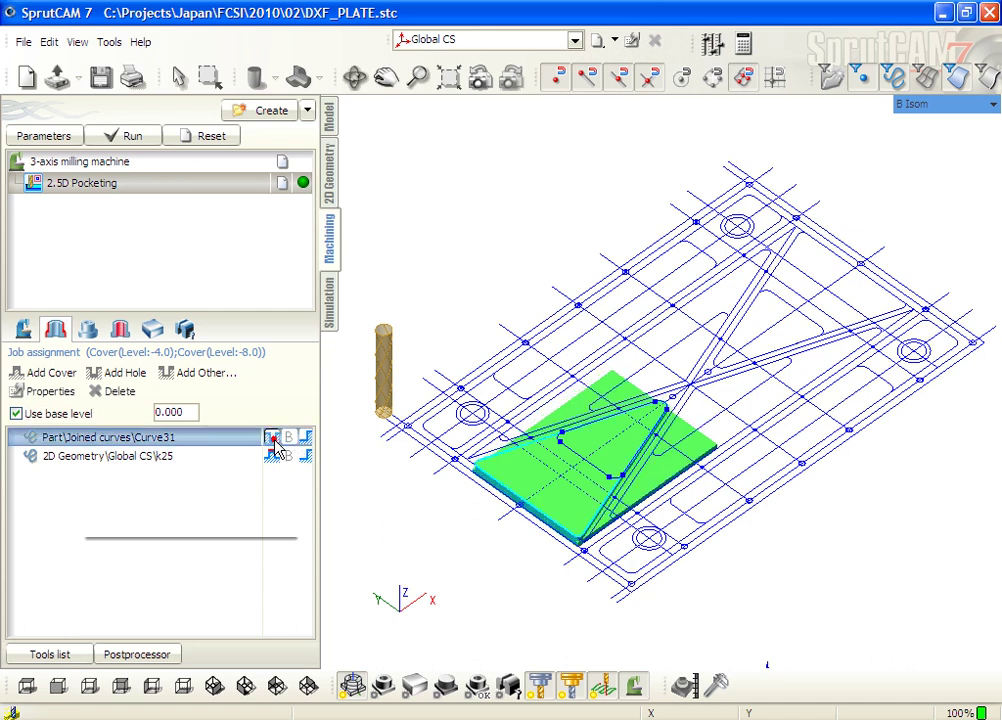
pyautogui.click(352, 688)
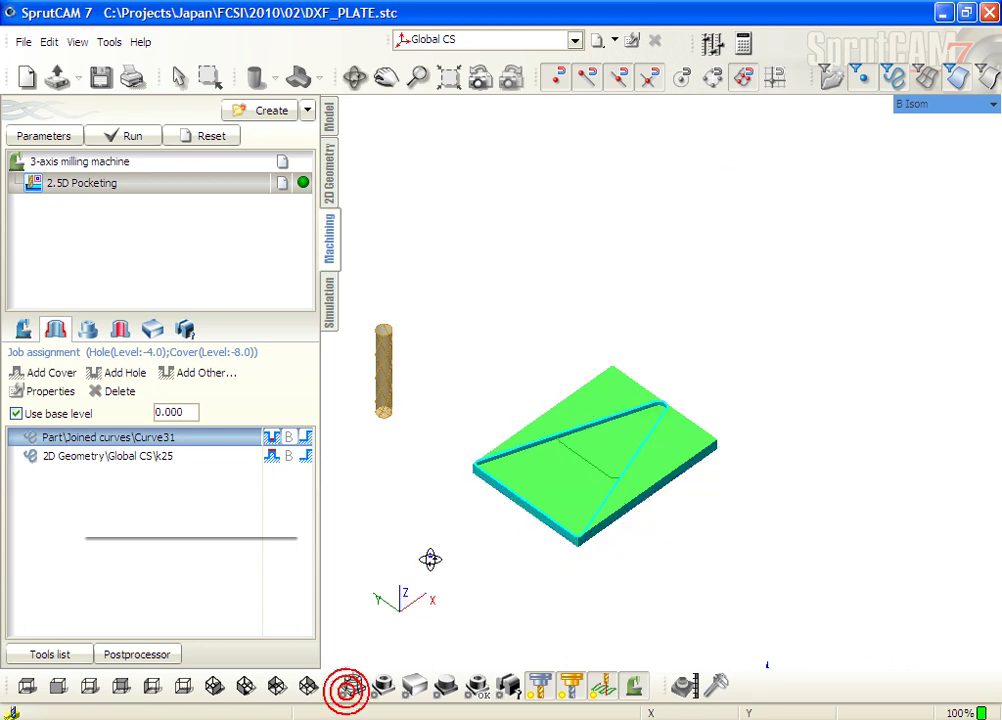
pyautogui.moveTo(432, 559); pyautogui.dragTo(425, 515, button='right')
pyautogui.scroll(-1, 530, 468)
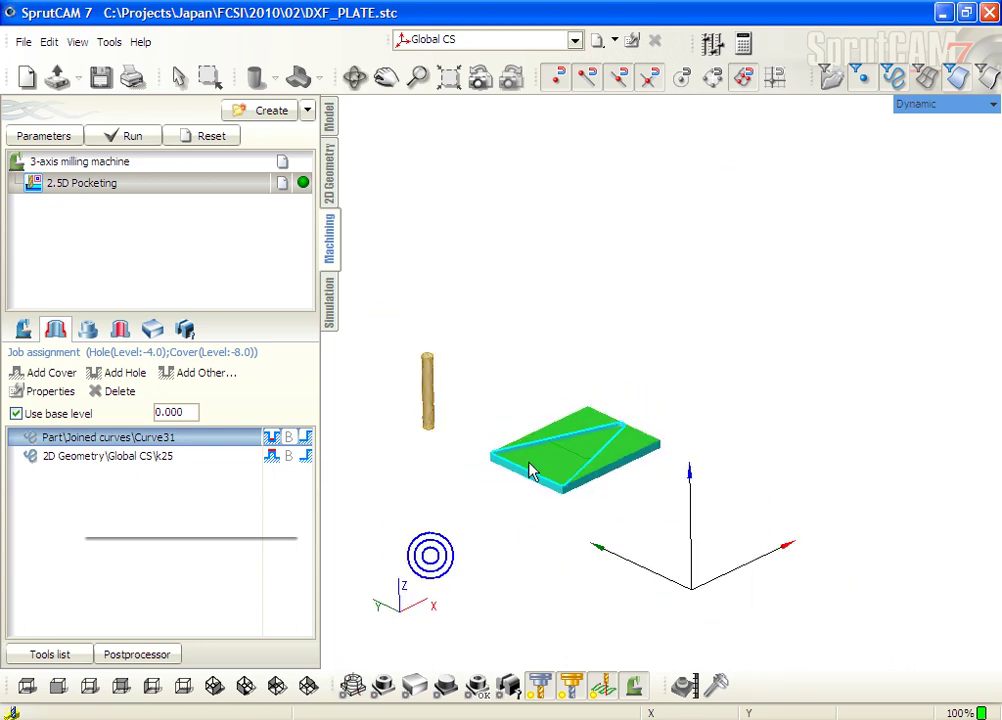
pyautogui.scroll(3, 530, 470)
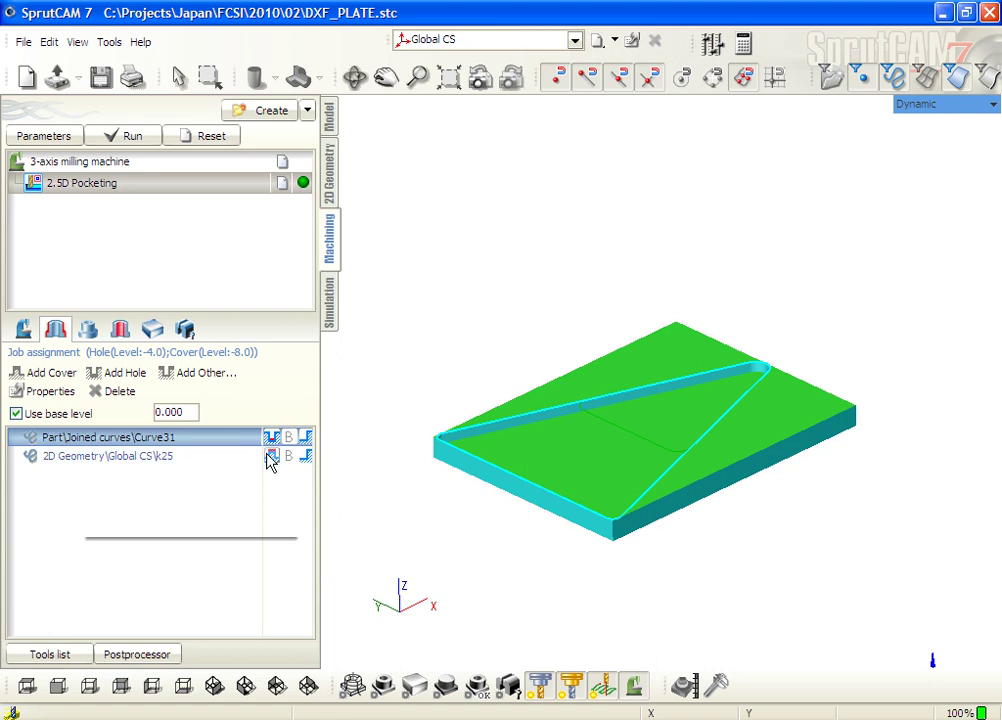
pyautogui.click(270, 459)
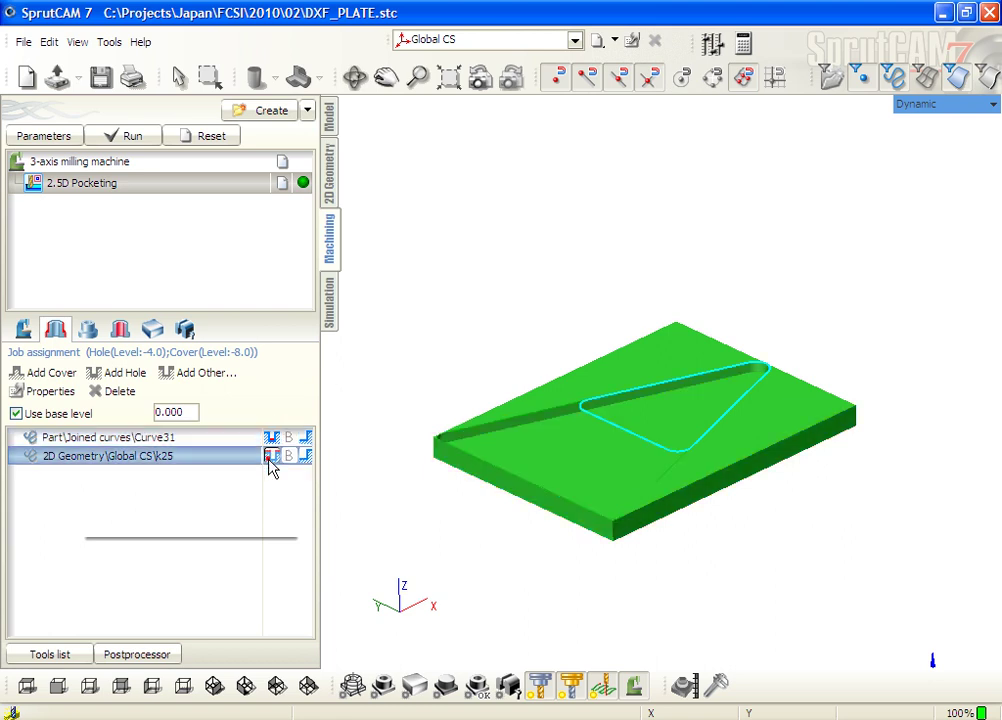
pyautogui.click(270, 458)
pyautogui.moveTo(485, 494)
pyautogui.mouseDown(button='right')
pyautogui.moveTo(461, 459)
pyautogui.moveTo(356, 468)
pyautogui.moveTo(318, 501)
pyautogui.mouseUp(button='right')
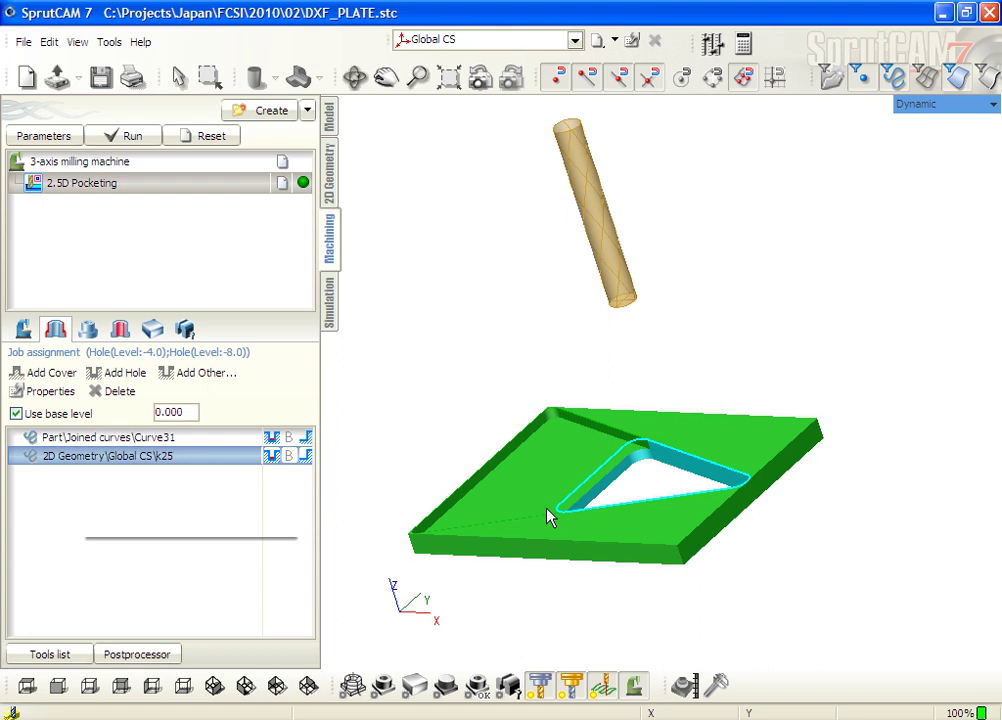
# - Calculate the pocketing toolpath on the triangular hole contour and review its setup parameters
pyautogui.click(576, 499)
pyautogui.click(131, 141)
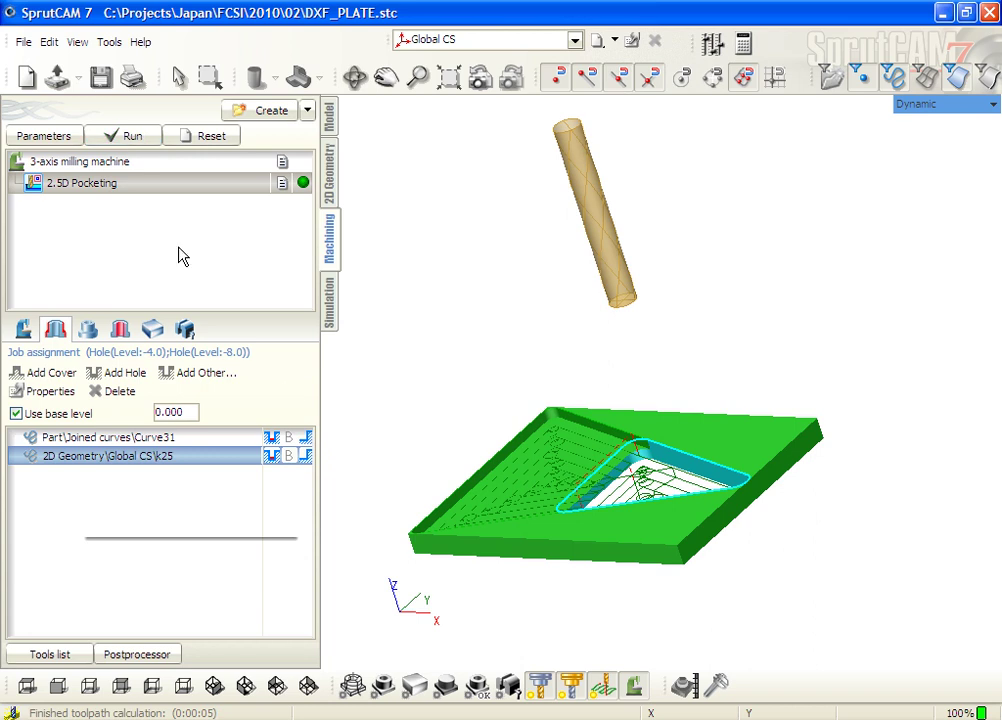
pyautogui.click(25, 327)
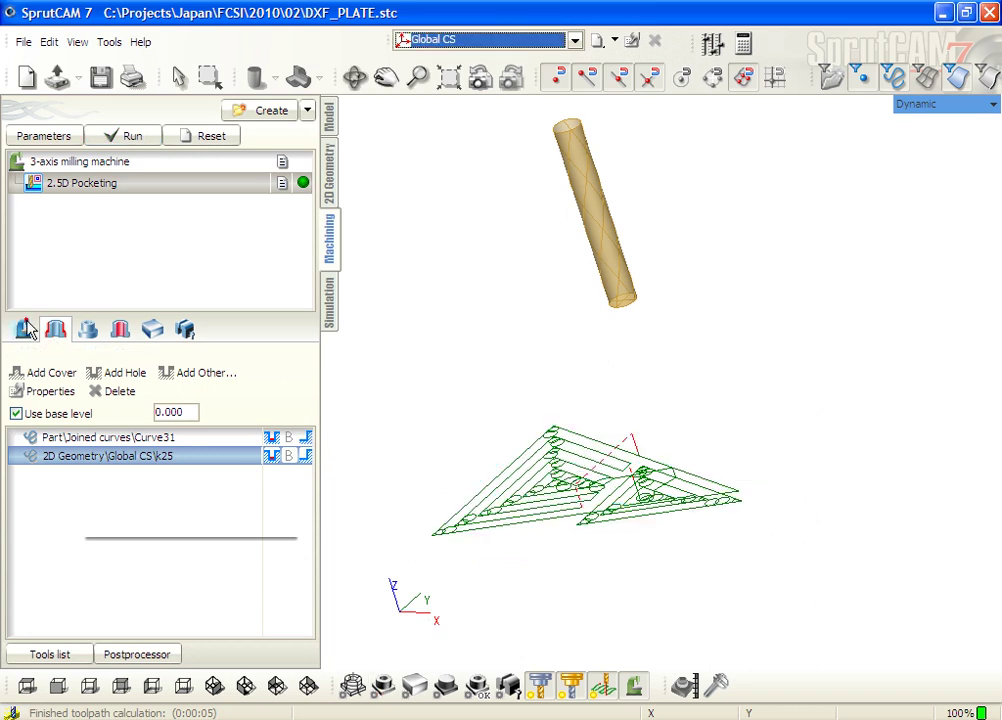
pyautogui.moveTo(516, 503); pyautogui.dragTo(640, 505, button='middle')
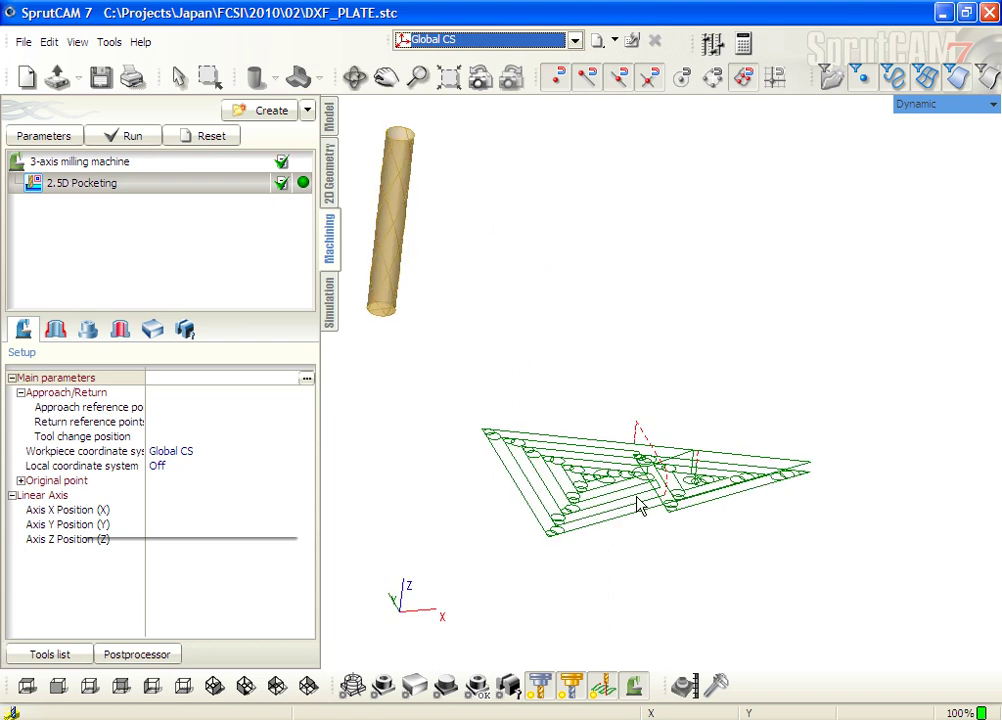
# - Reset the plate stock to uncut and start the pocketing machining simulation
pyautogui.click(328, 302)
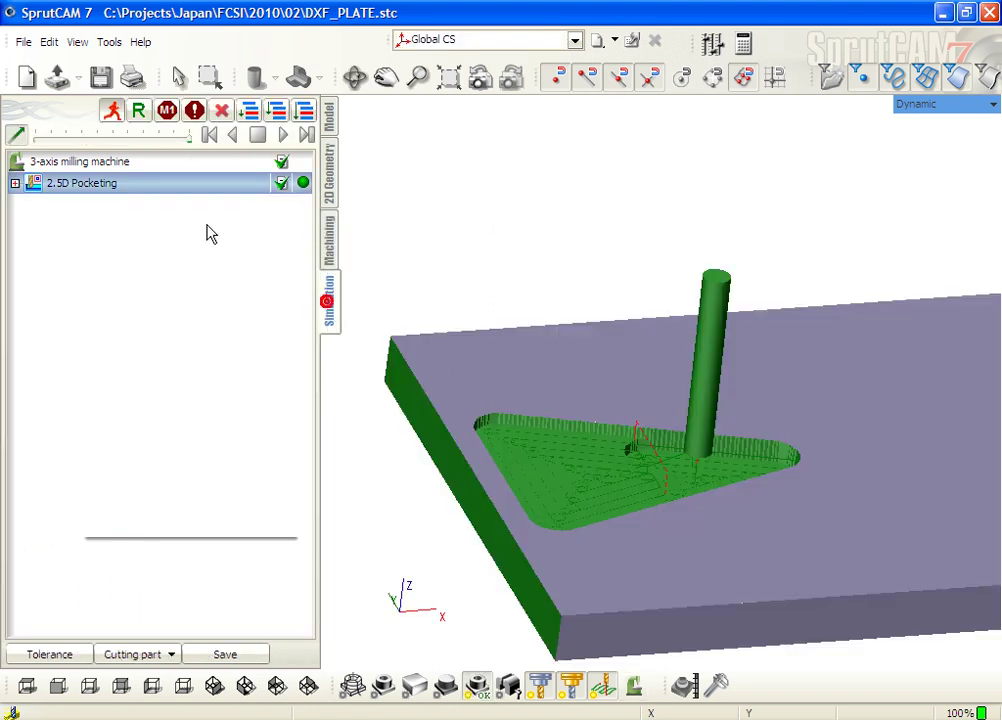
pyautogui.click(218, 112)
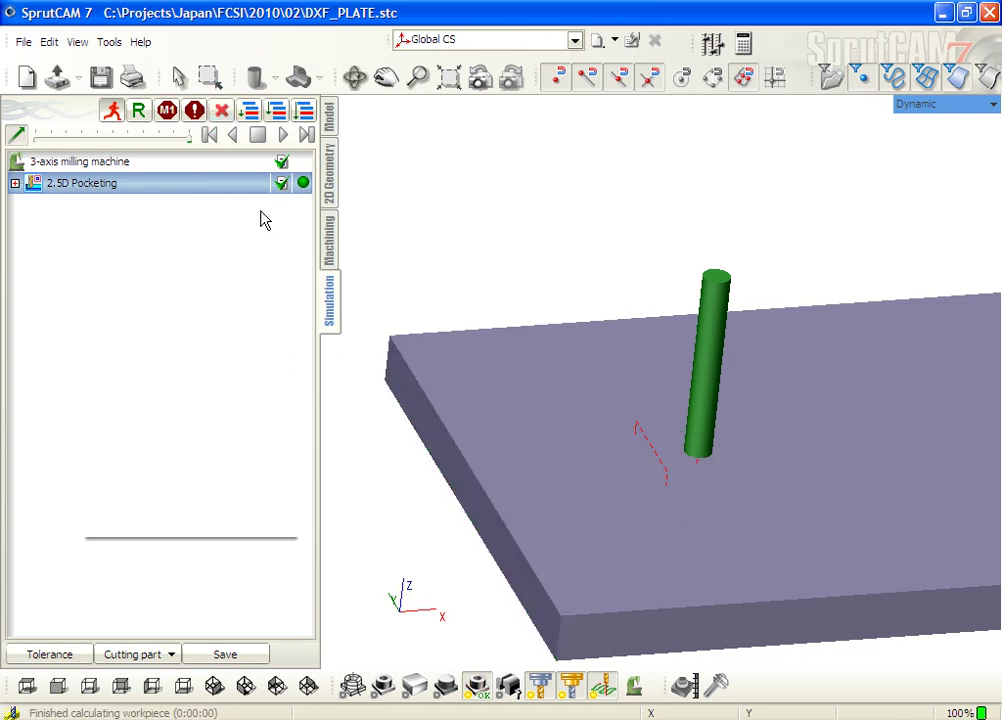
pyautogui.click(286, 137)
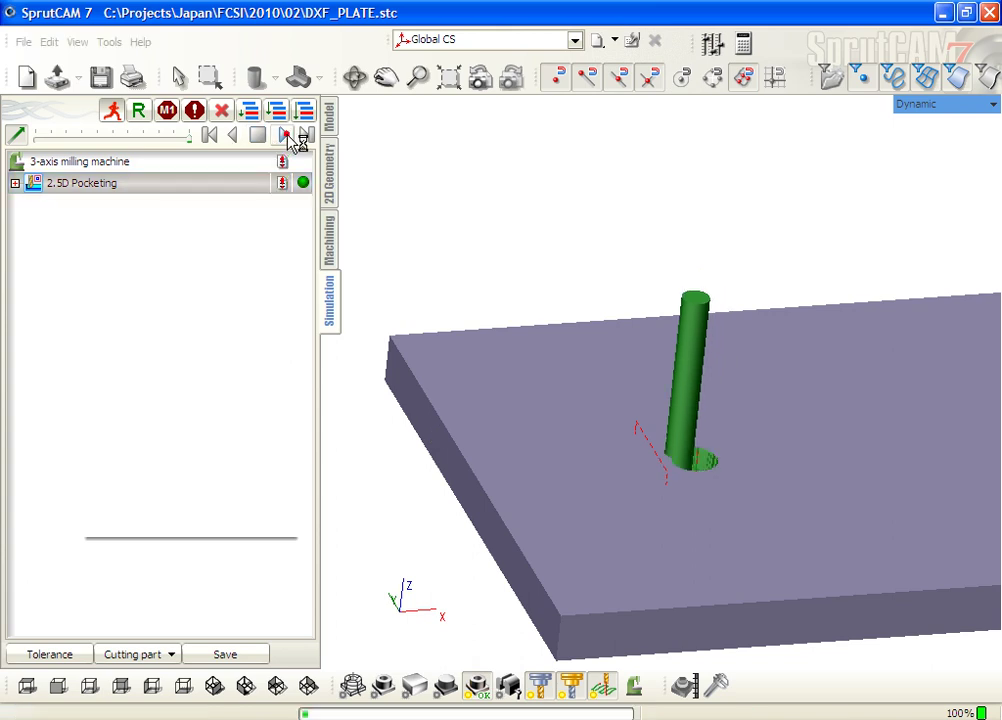